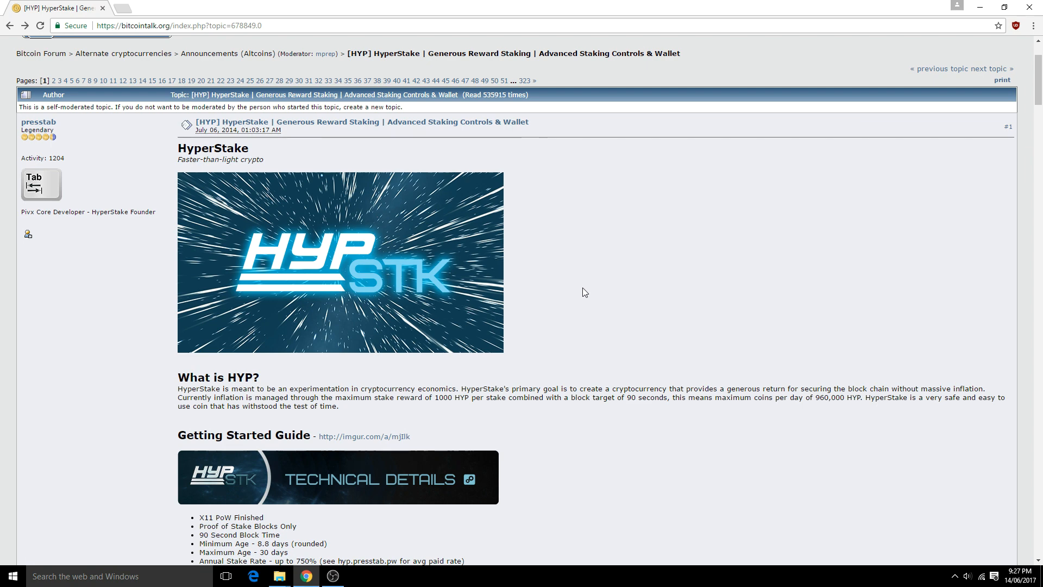
Review the HyperStake Getting Started Guide linked in the forum topic, including its bootstrap and Coin Control sections, and return to the topic.
{"action": "left_click", "coordinate": [367, 446]}
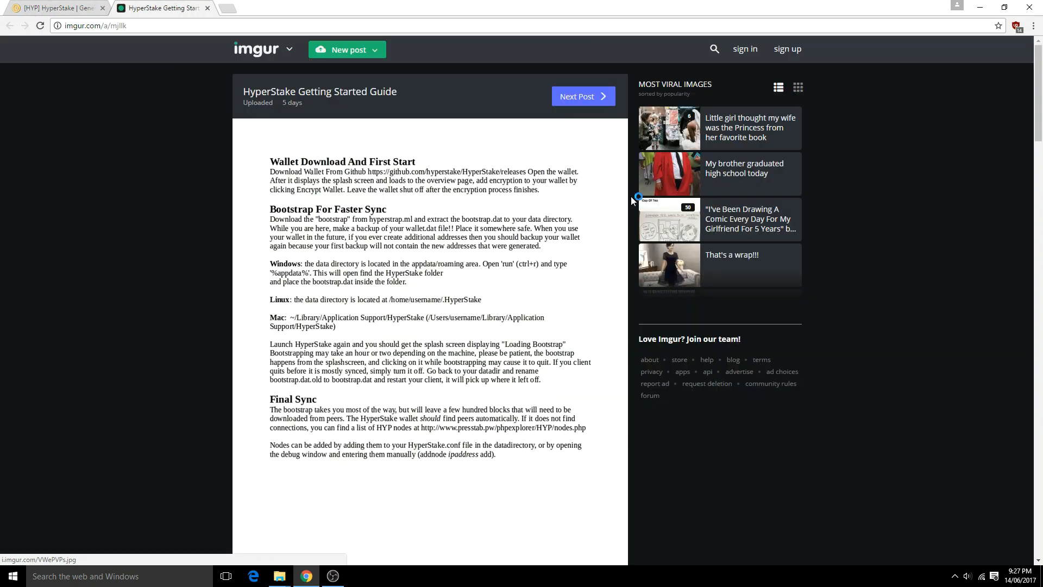
{"action": "scroll", "coordinate": [535, 265], "scroll_direction": "down", "scroll_amount": 10}
{"action": "scroll", "coordinate": [535, 266], "scroll_direction": "down", "scroll_amount": 7}
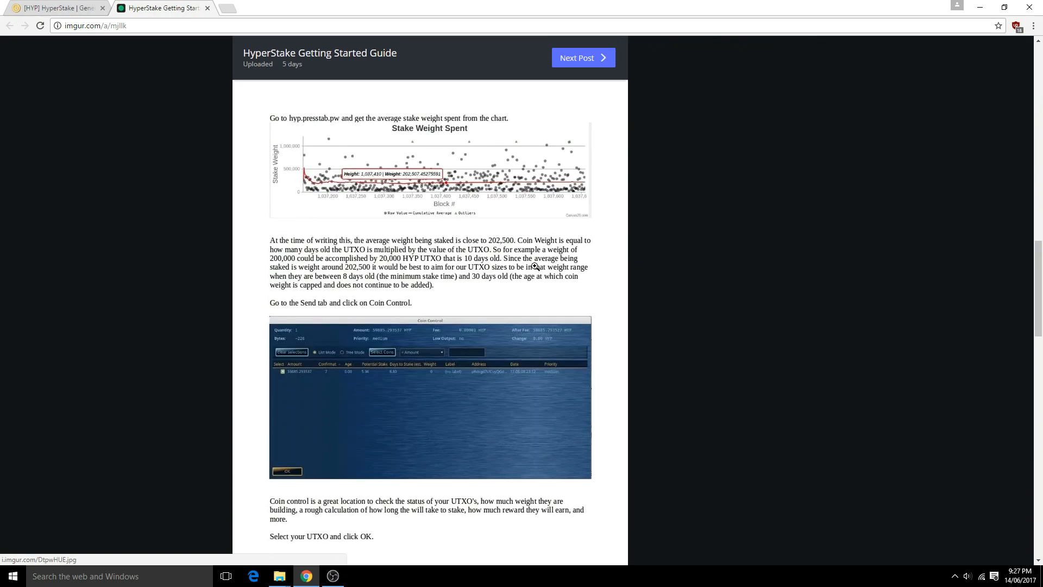
{"action": "scroll", "coordinate": [535, 269], "scroll_direction": "up", "scroll_amount": 13}
{"action": "scroll", "coordinate": [534, 272], "scroll_direction": "up", "scroll_amount": 7}
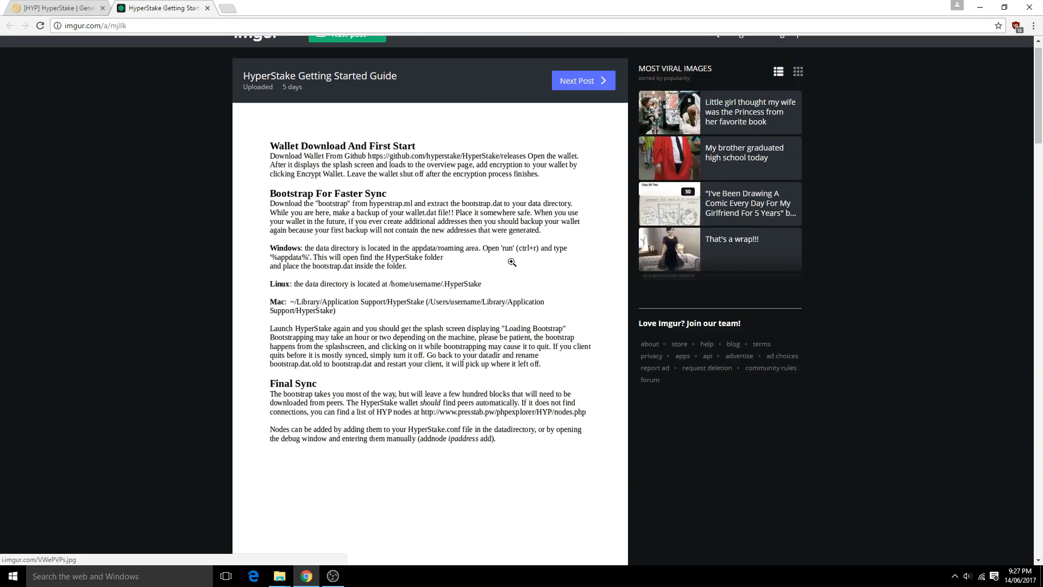
{"action": "left_click", "coordinate": [69, 8]}
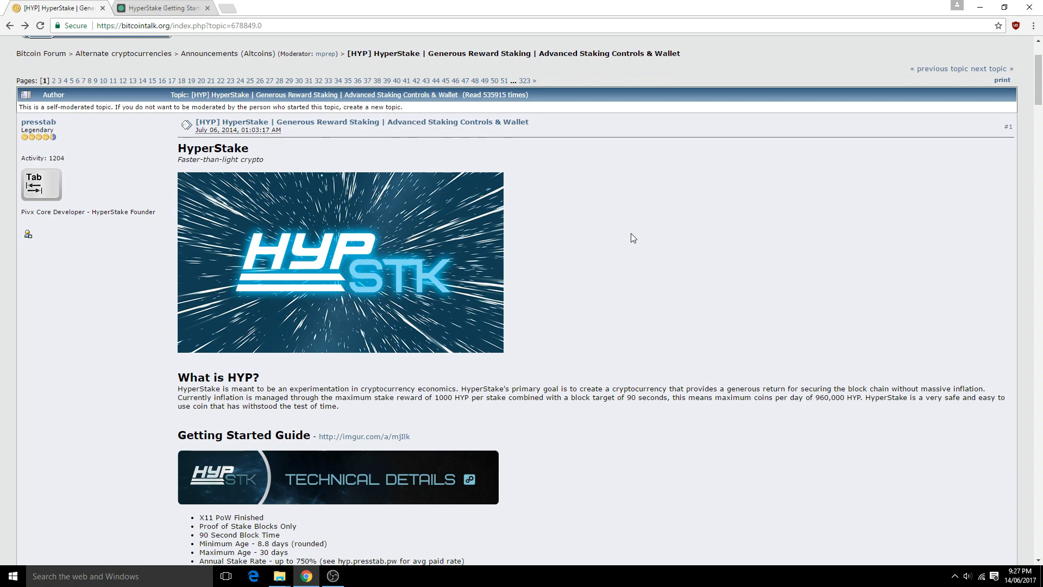
Download the hourly updated bootstrap file from the hyperstrap.ml link in the topic's Block Chain Bootstrap section.
{"action": "scroll", "coordinate": [630, 235], "scroll_direction": "down", "scroll_amount": 4}
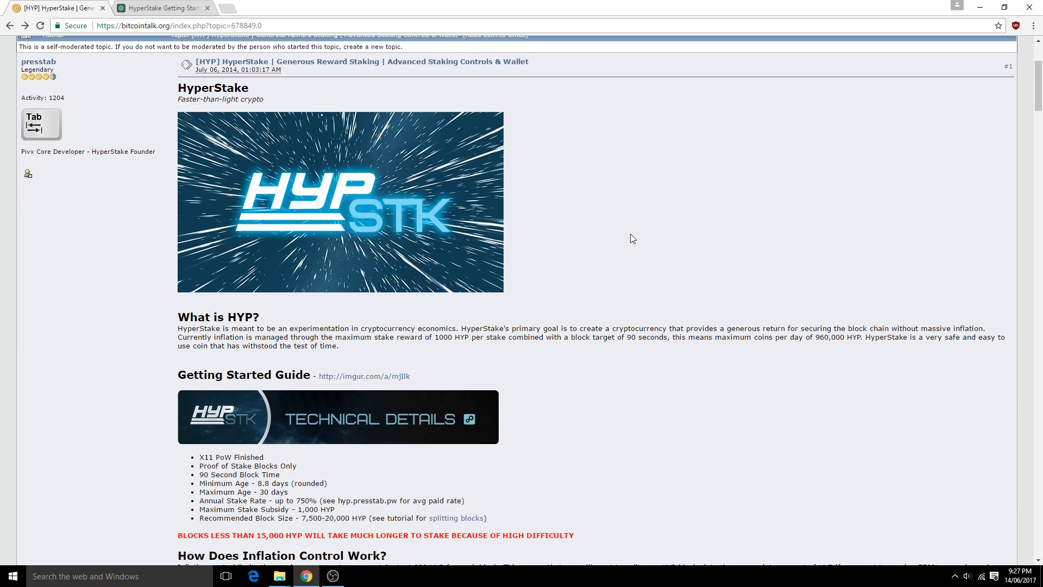
{"action": "scroll", "coordinate": [630, 233], "scroll_direction": "down", "scroll_amount": 4}
{"action": "scroll", "coordinate": [631, 234], "scroll_direction": "down", "scroll_amount": 13}
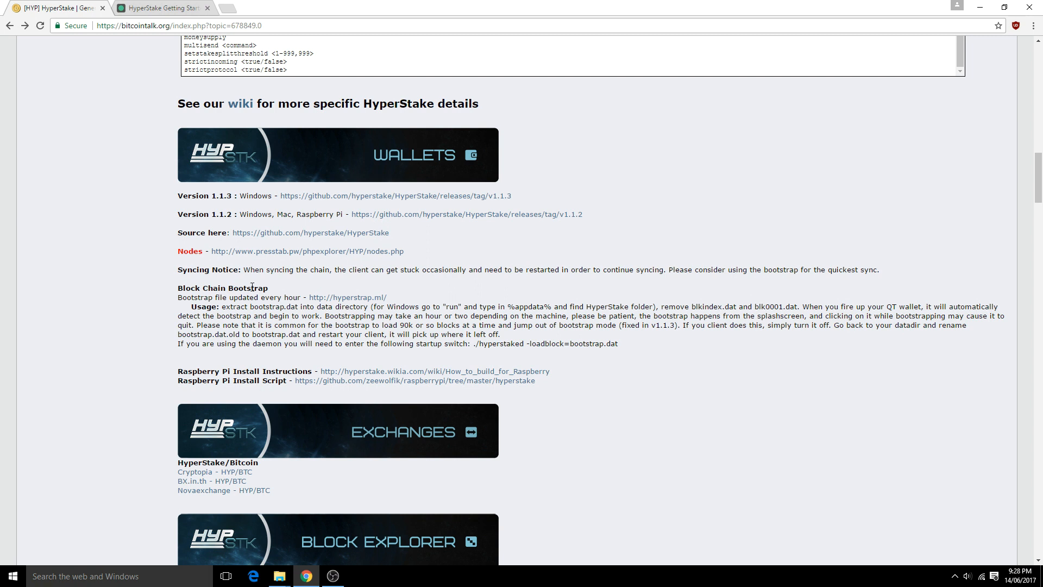
{"action": "middle_click", "coordinate": [354, 300]}
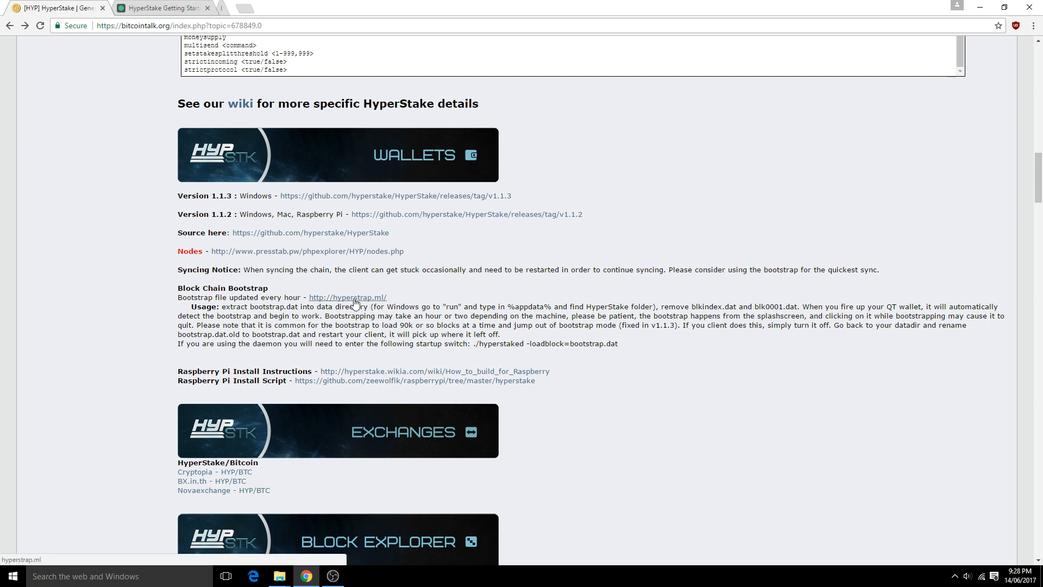
{"action": "left_click", "coordinate": [266, 7]}
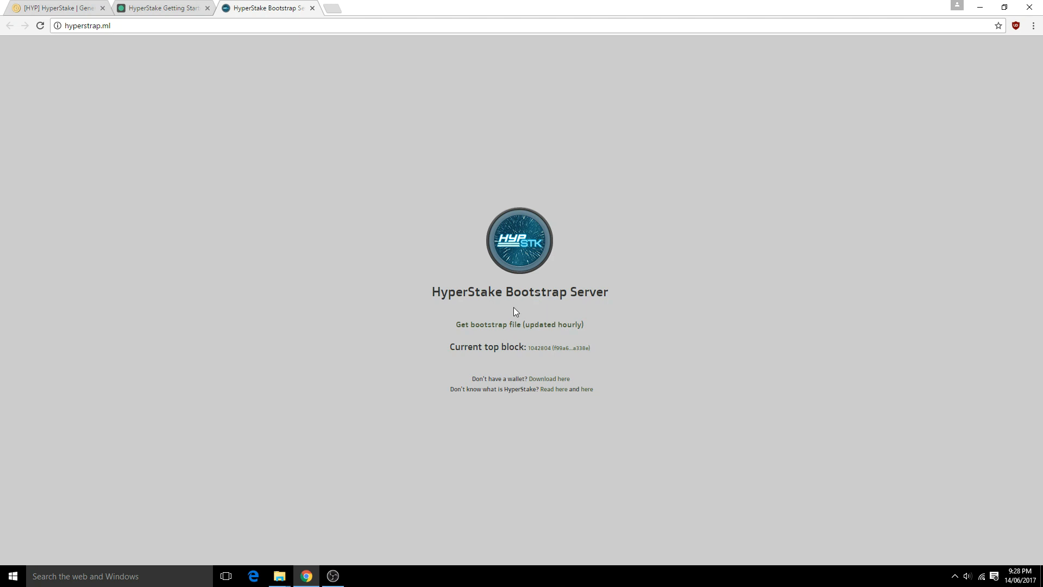
{"action": "left_click", "coordinate": [502, 324]}
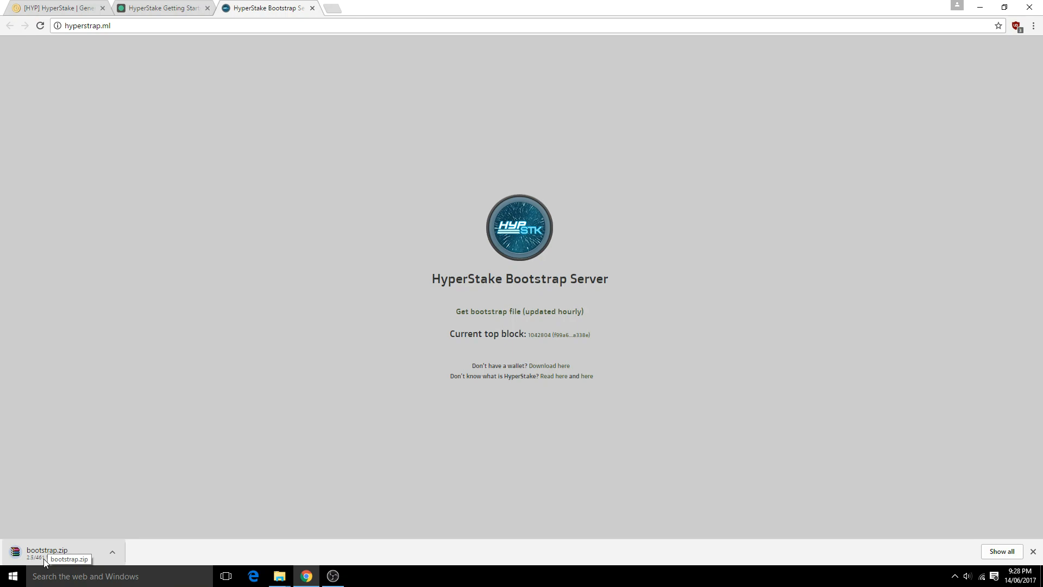
Open the GitHub release page for the Windows wallet version 1.1.3 from the forum topic's Wallets section.
{"action": "left_click", "coordinate": [59, 7]}
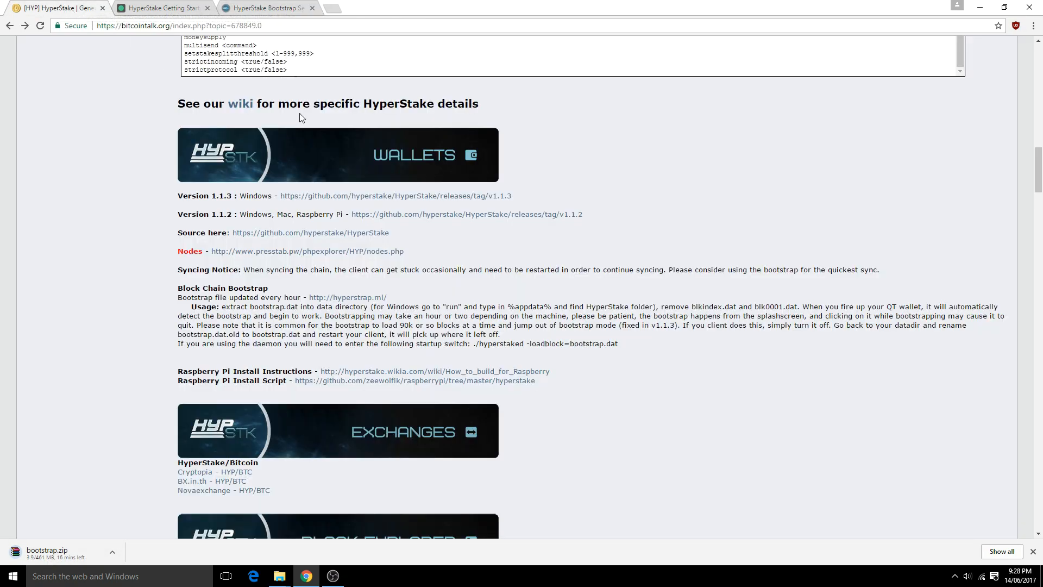
{"action": "middle_click", "coordinate": [326, 196]}
{"action": "left_click", "coordinate": [351, 8]}
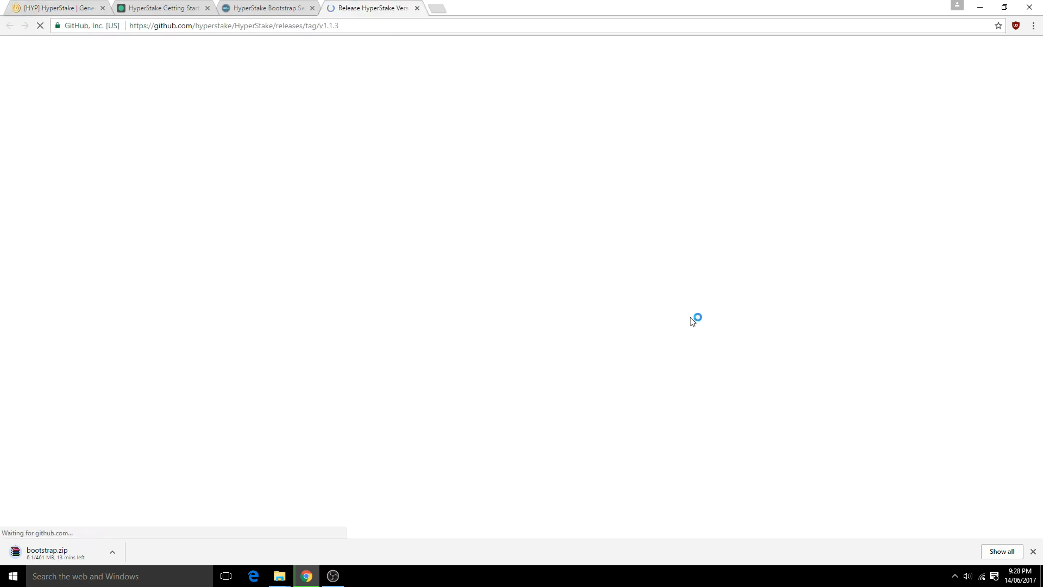
{"action": "scroll", "coordinate": [663, 329], "scroll_direction": "down", "scroll_amount": 1}
{"action": "scroll", "coordinate": [665, 332], "scroll_direction": "down", "scroll_amount": 2}
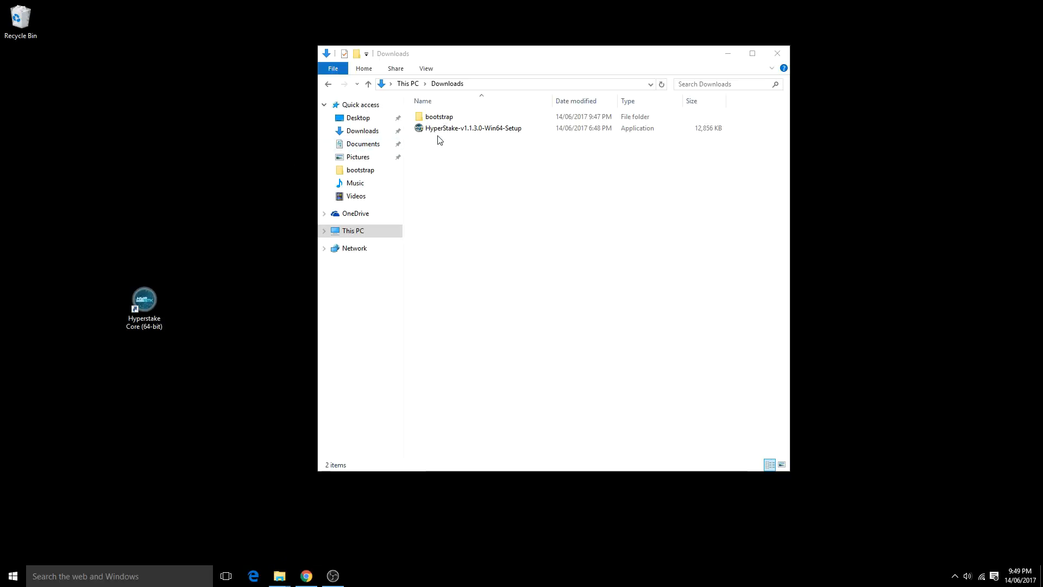
Open the extracted bootstrap folder in Downloads and launch the Hyperstake Core (64-bit) wallet.
{"action": "double_click", "coordinate": [440, 117]}
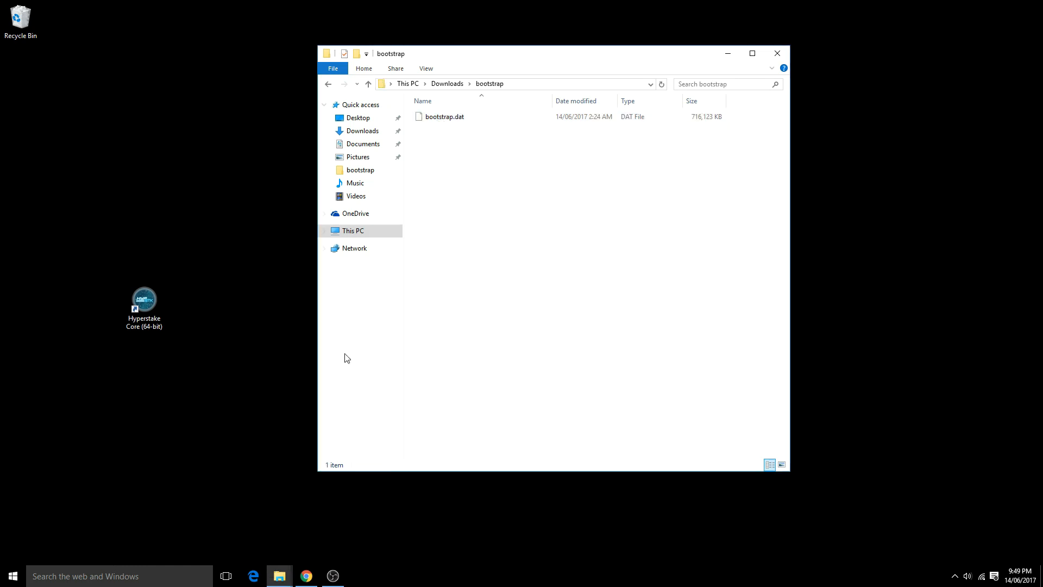
{"action": "double_click", "coordinate": [150, 307]}
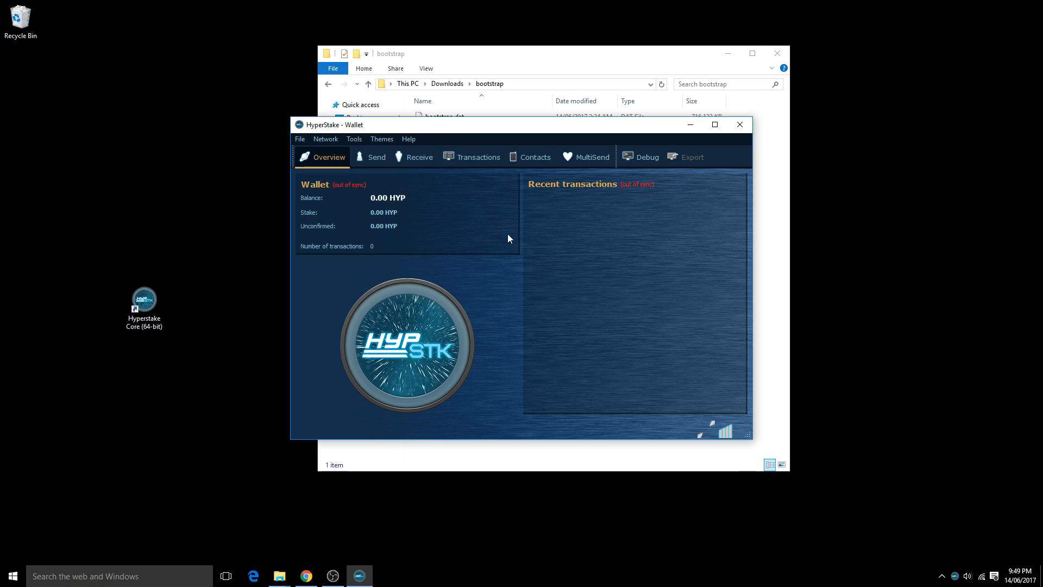
Encrypt the wallet by entering and repeating a new passphrase, and accept the closing of the wallet to finish encryption.
{"action": "left_click", "coordinate": [351, 140]}
{"action": "left_click", "coordinate": [359, 151]}
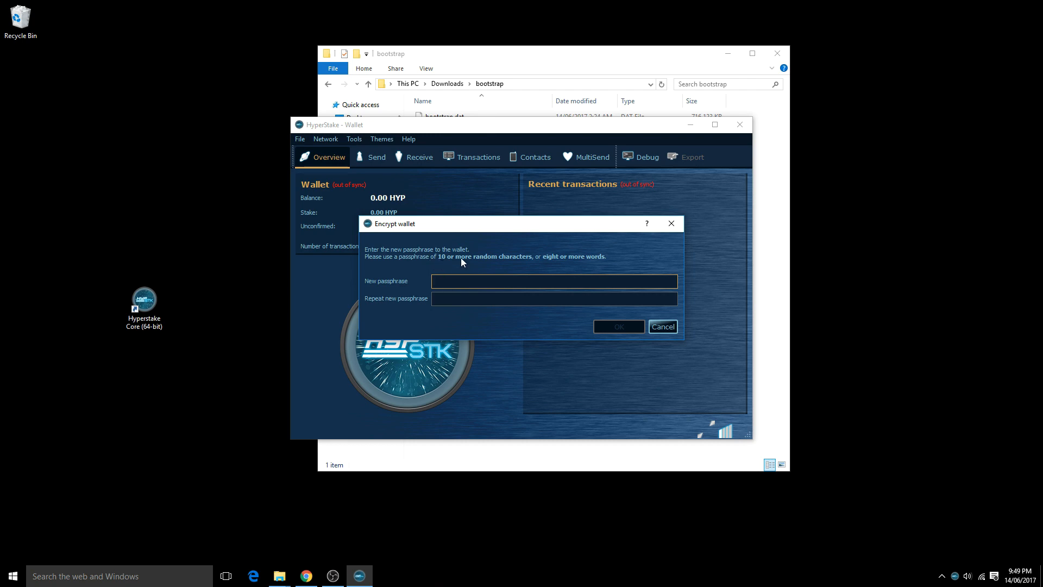
{"action": "type", "text": "•••••"}
{"action": "key", "text": "Tab"}
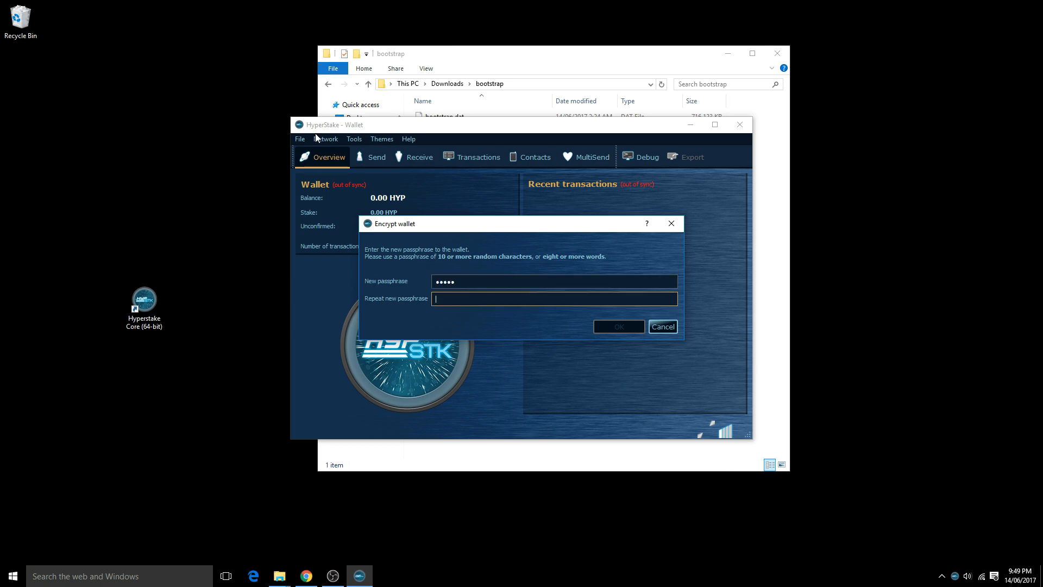
{"action": "type", "text": "•••••"}
{"action": "left_click", "coordinate": [619, 326]}
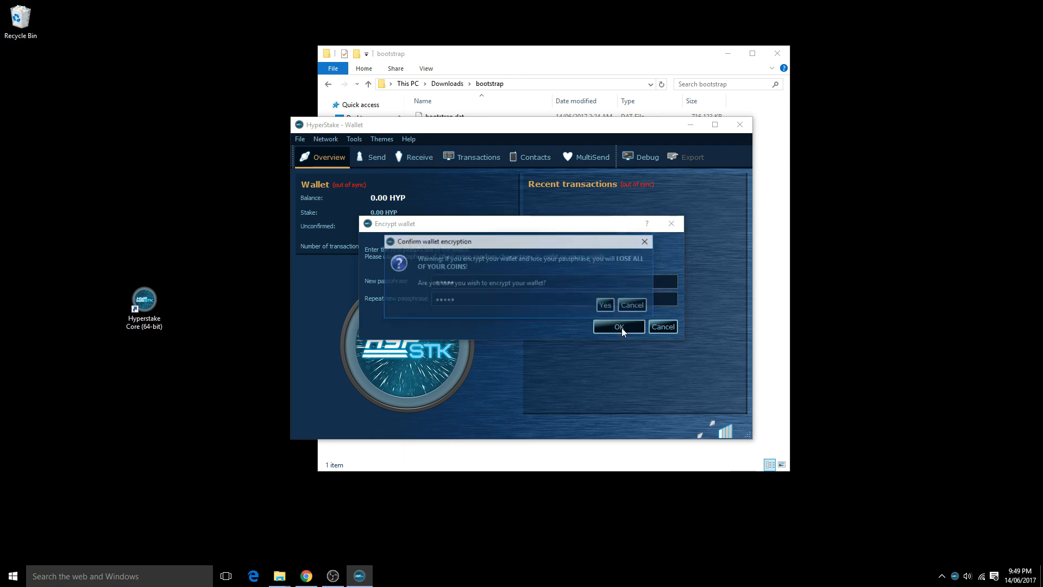
{"action": "key", "text": "Escape"}
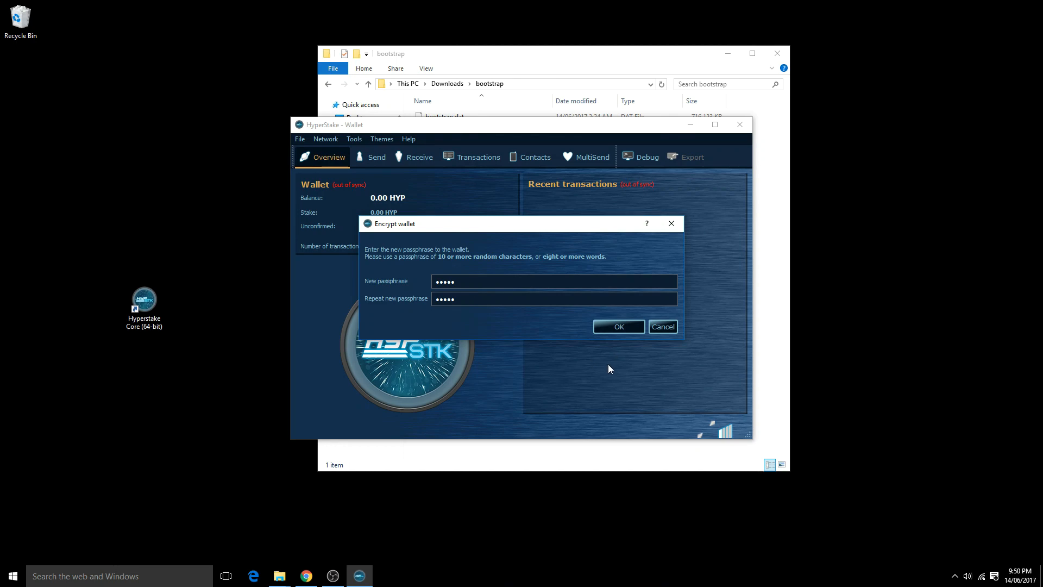
{"action": "key", "text": "Return"}
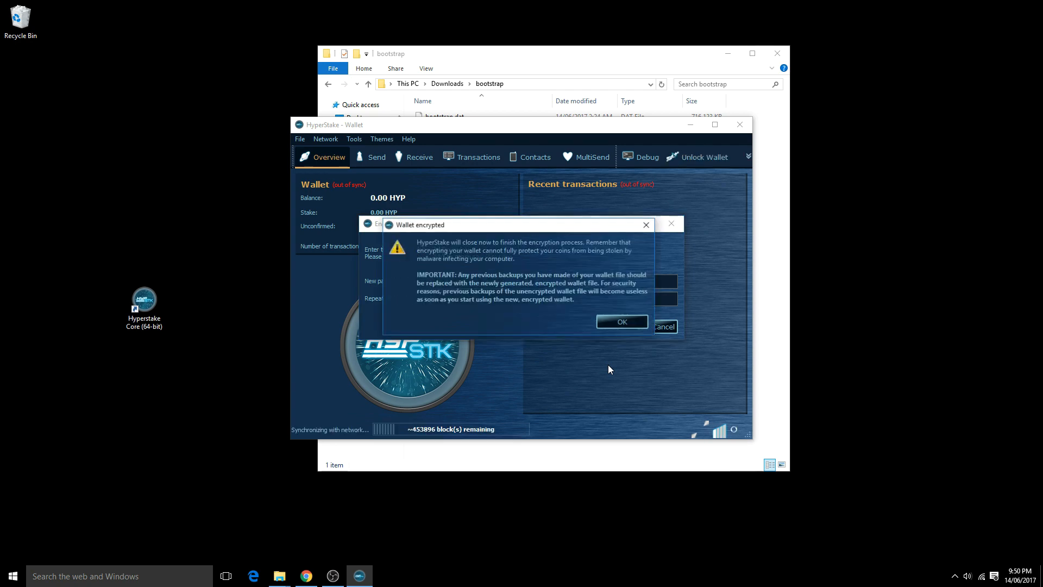
{"action": "left_click", "coordinate": [620, 324]}
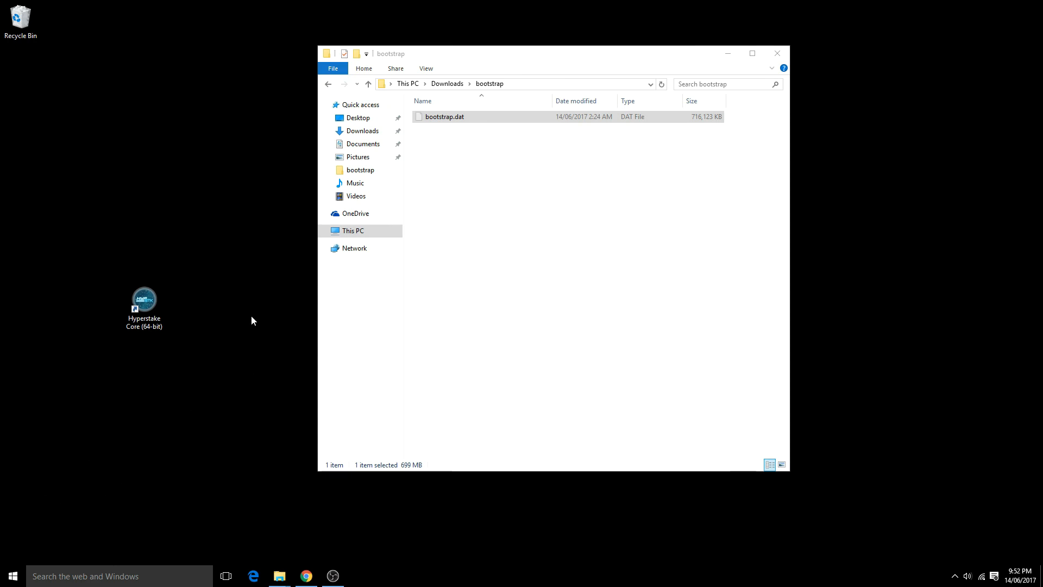
Open the HyperStake data folder inside the Roaming directory by running %appdata%.
{"action": "left_click", "coordinate": [52, 579]}
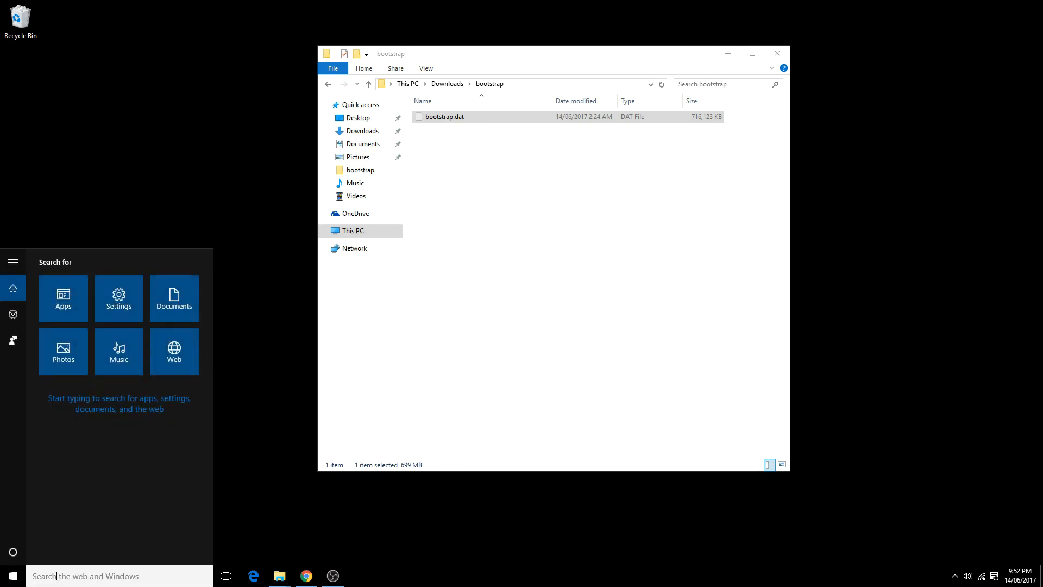
{"action": "type", "text": "run"}
{"action": "key", "text": "Return"}
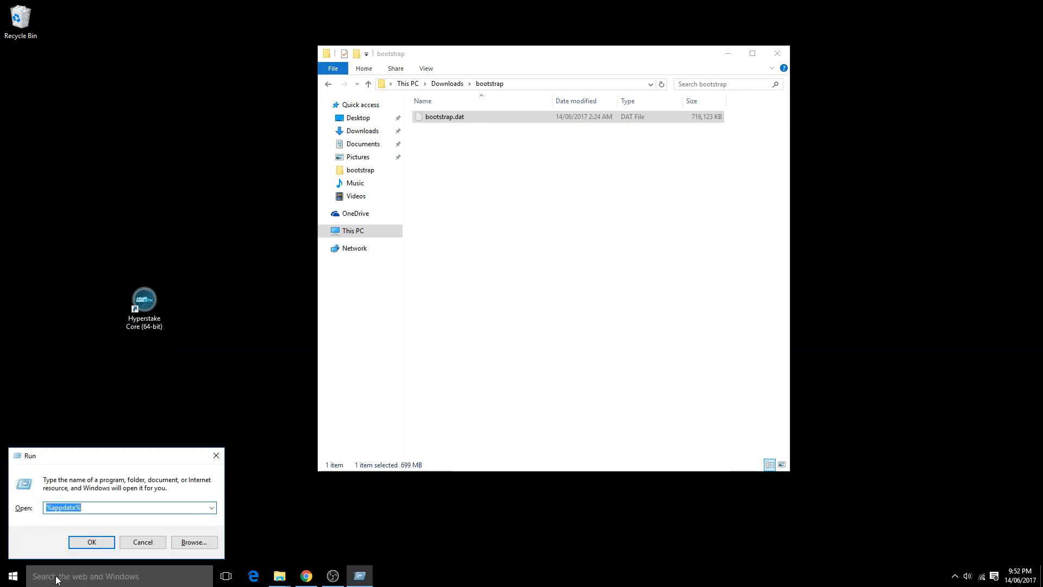
{"action": "left_click", "coordinate": [72, 507]}
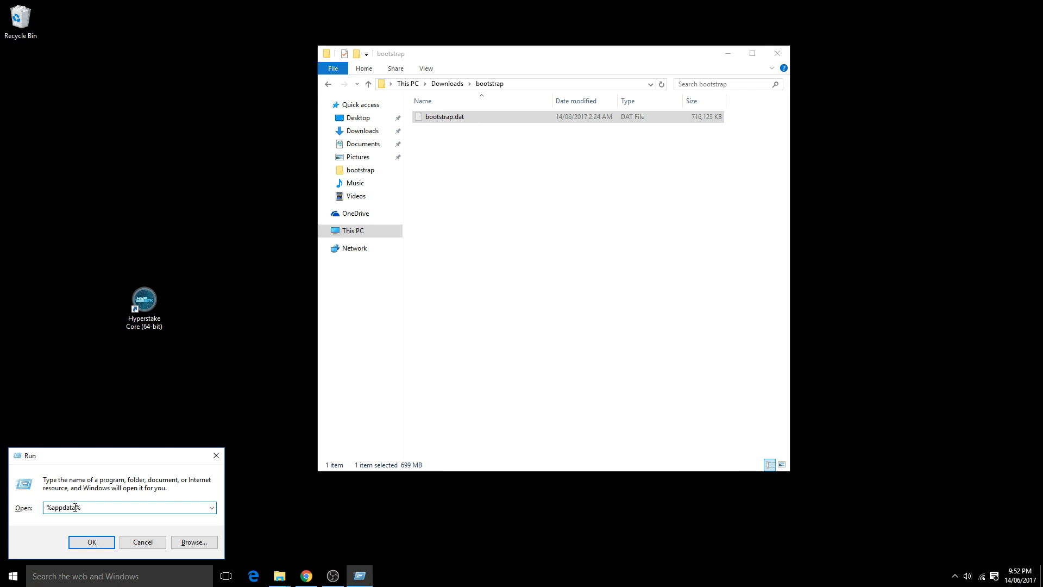
{"action": "left_click", "coordinate": [101, 543]}
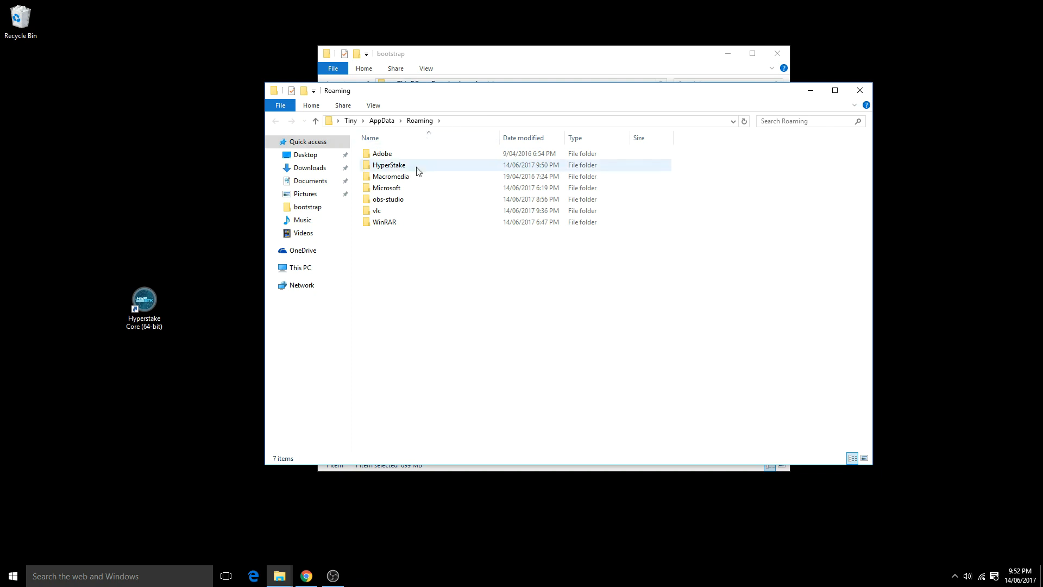
{"action": "double_click", "coordinate": [390, 165]}
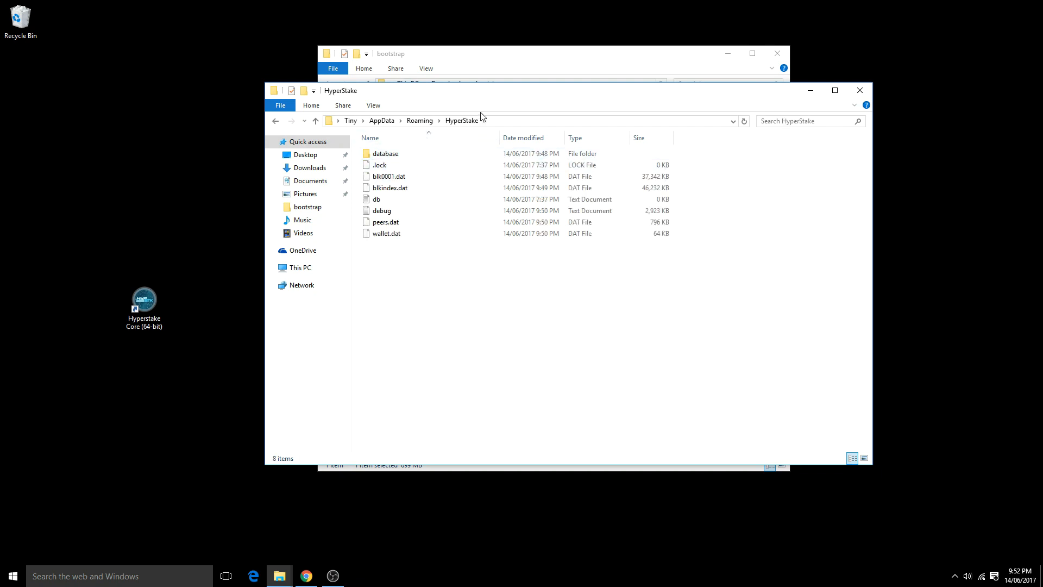
Move bootstrap.dat from the Downloads bootstrap folder into the HyperStake data folder and launch the Hyperstake Core wallet.
{"action": "left_click_drag", "start_coordinate": [510, 96], "coordinate": [419, 176]}
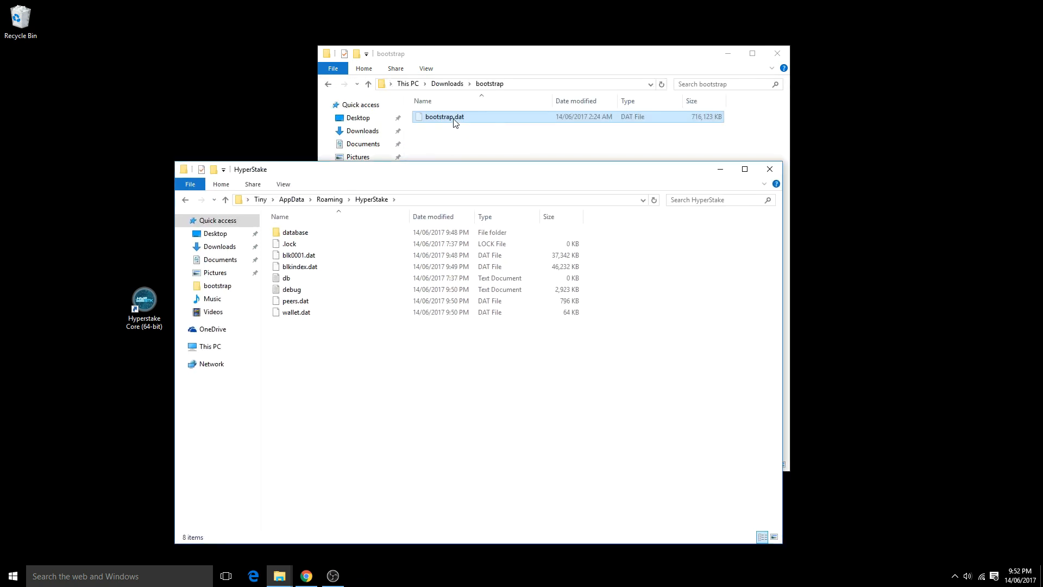
{"action": "left_click_drag", "start_coordinate": [451, 116], "coordinate": [369, 381]}
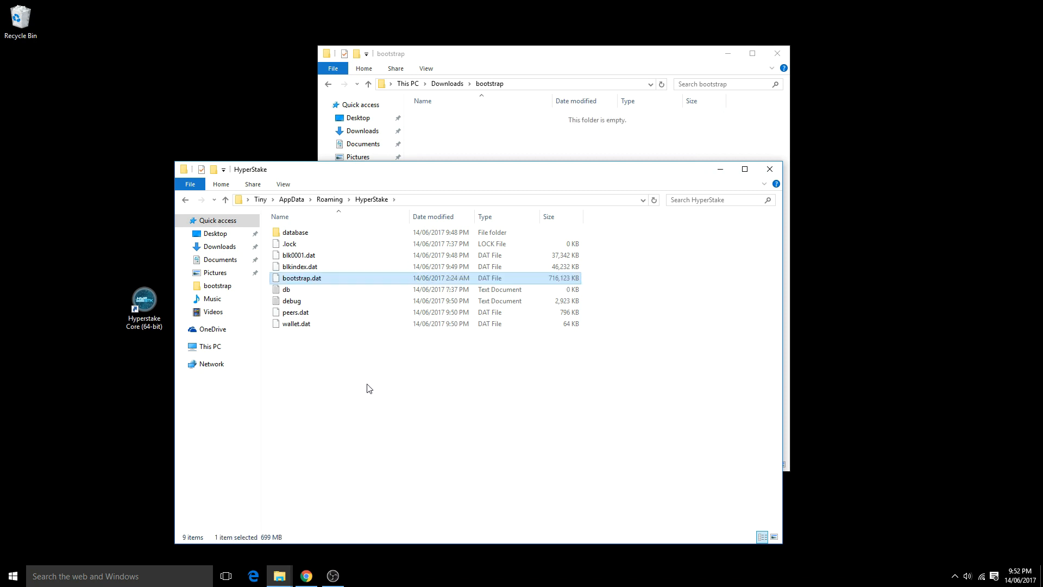
{"action": "double_click", "coordinate": [153, 307]}
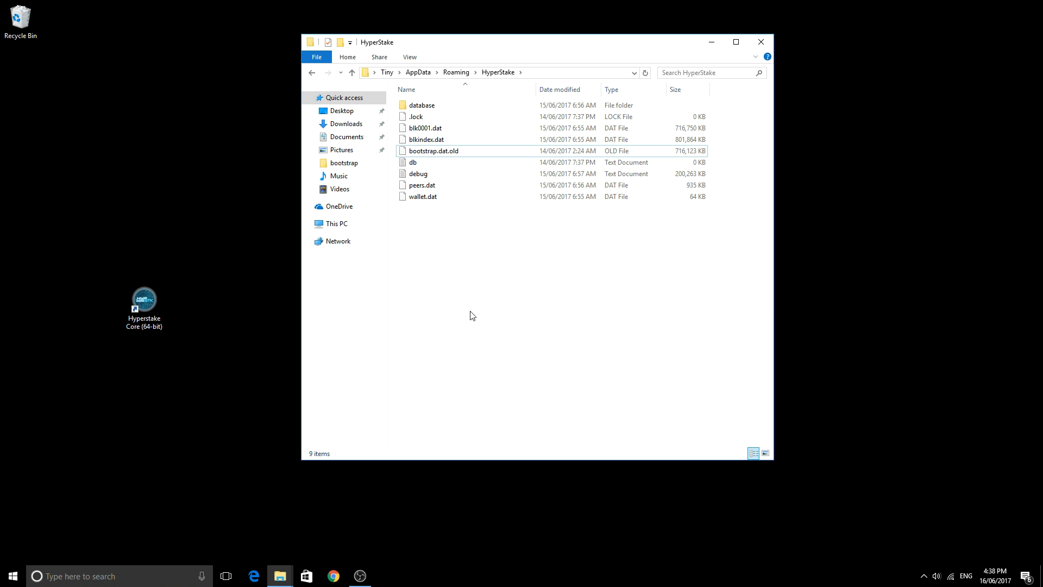
Rename bootstrap.dat.old in the HyperStake data folder to bootstrap.dat, accepting the extension change, and relaunch the Hyperstake Core wallet.
{"action": "left_click", "coordinate": [441, 157]}
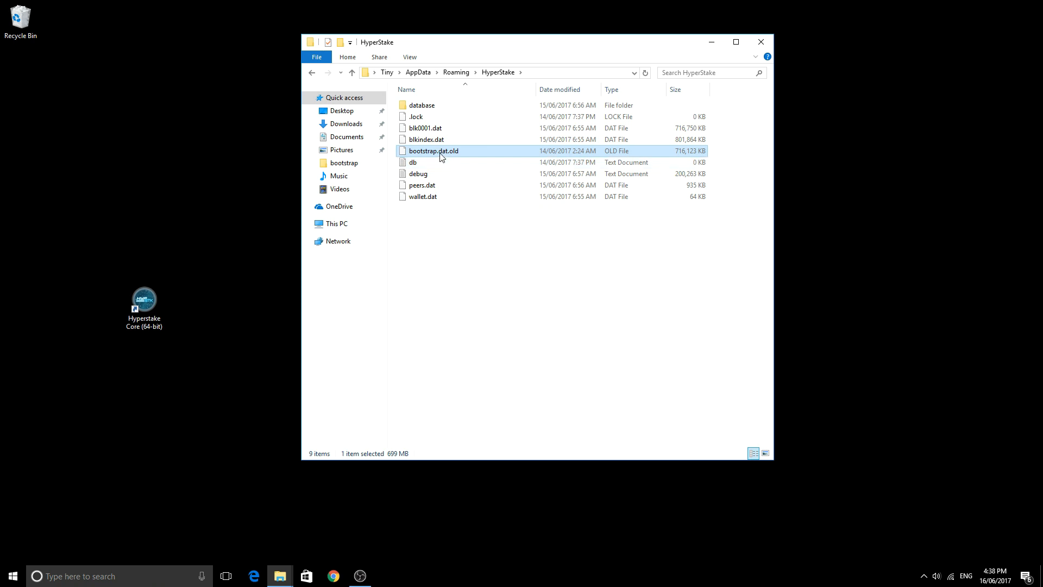
{"action": "right_click", "coordinate": [438, 155]}
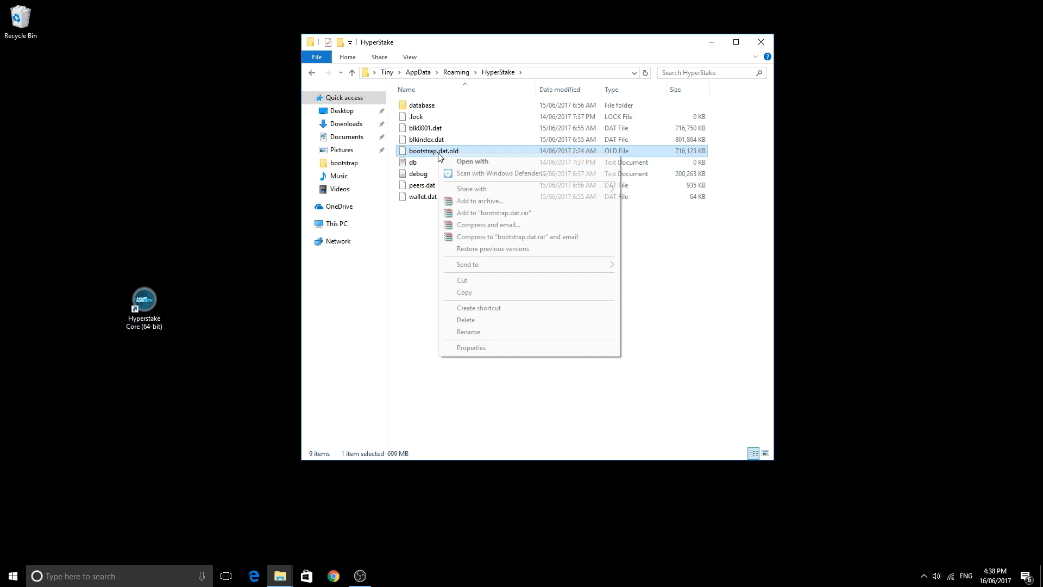
{"action": "left_click", "coordinate": [459, 332]}
{"action": "left_click", "coordinate": [465, 153]}
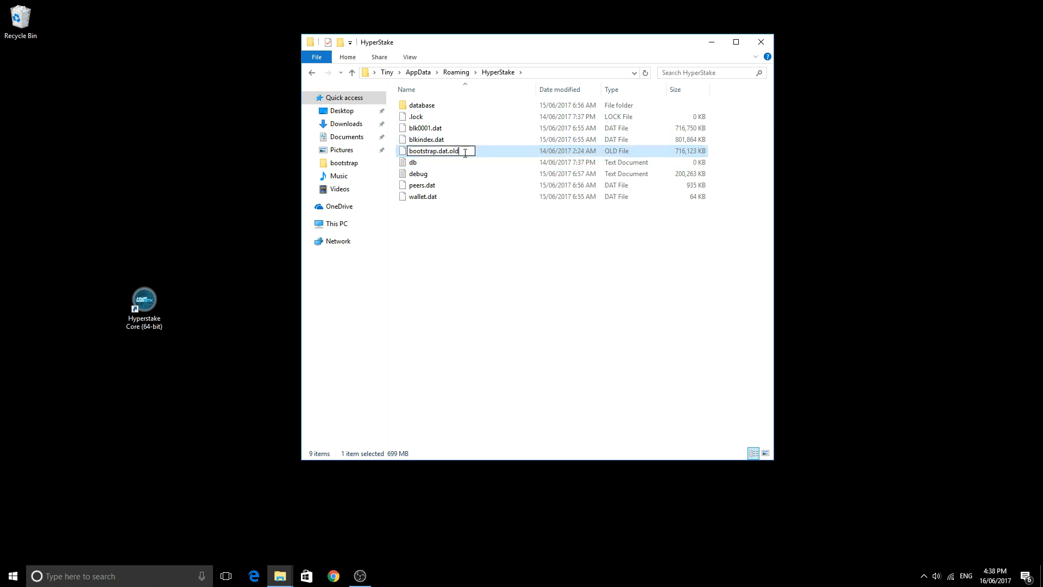
{"action": "key", "text": "BackSpace"}
{"action": "key", "text": "BackSpace"}
{"action": "key", "text": "BackSpace"}
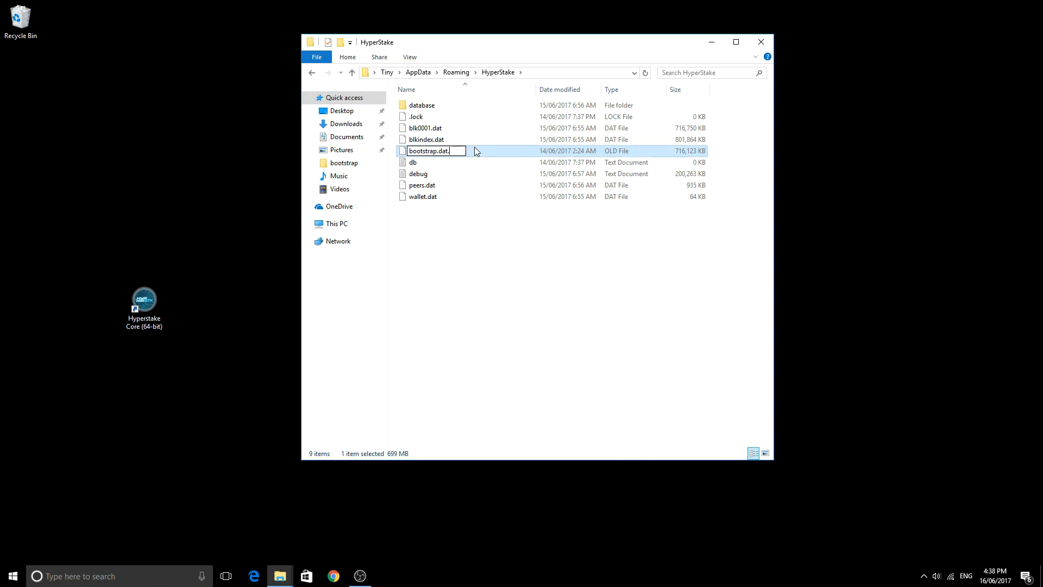
{"action": "key", "text": "BackSpace"}
{"action": "left_click", "coordinate": [443, 400]}
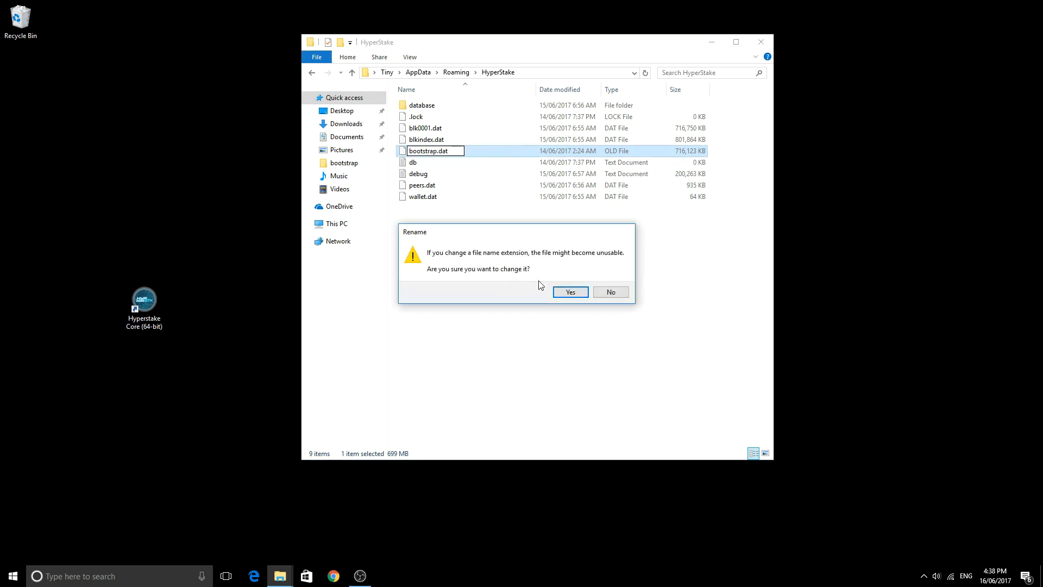
{"action": "left_click", "coordinate": [567, 292]}
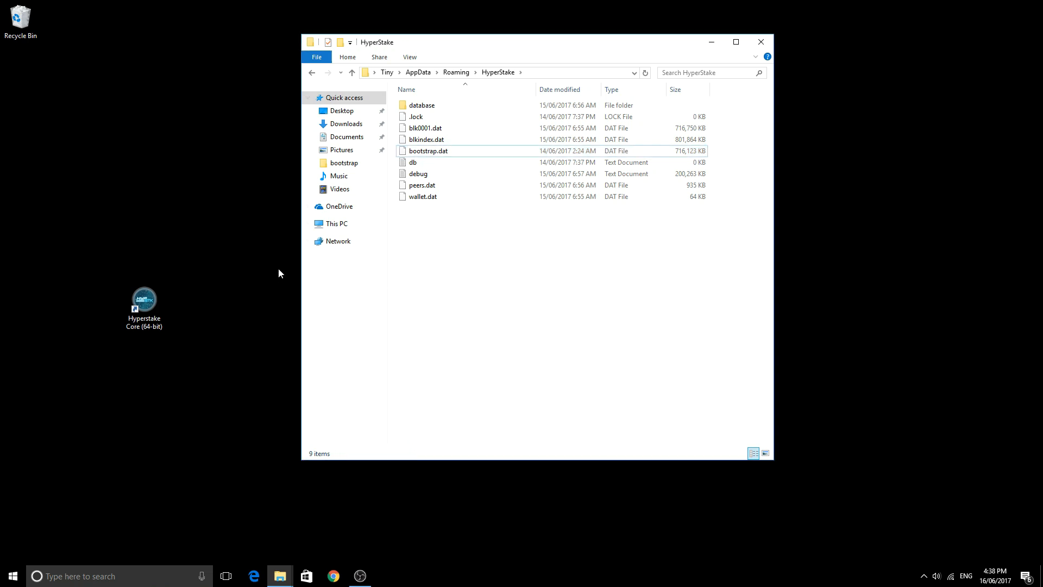
{"action": "double_click", "coordinate": [150, 304]}
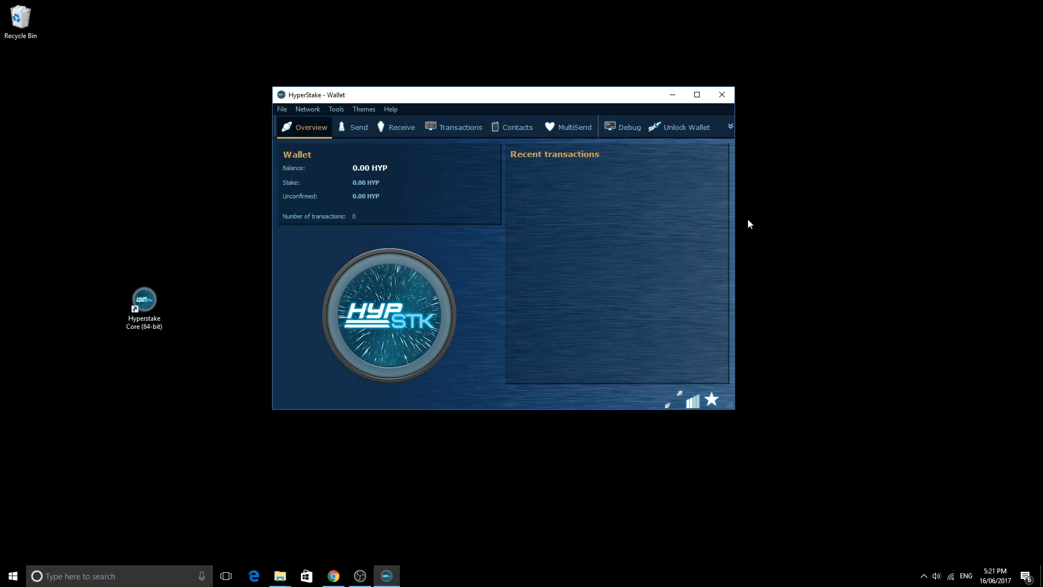
View the wallet's receiving address, check the HYP/BTC market on Cryptopia in Chrome, and return to the wallet overview.
{"action": "left_click", "coordinate": [395, 130]}
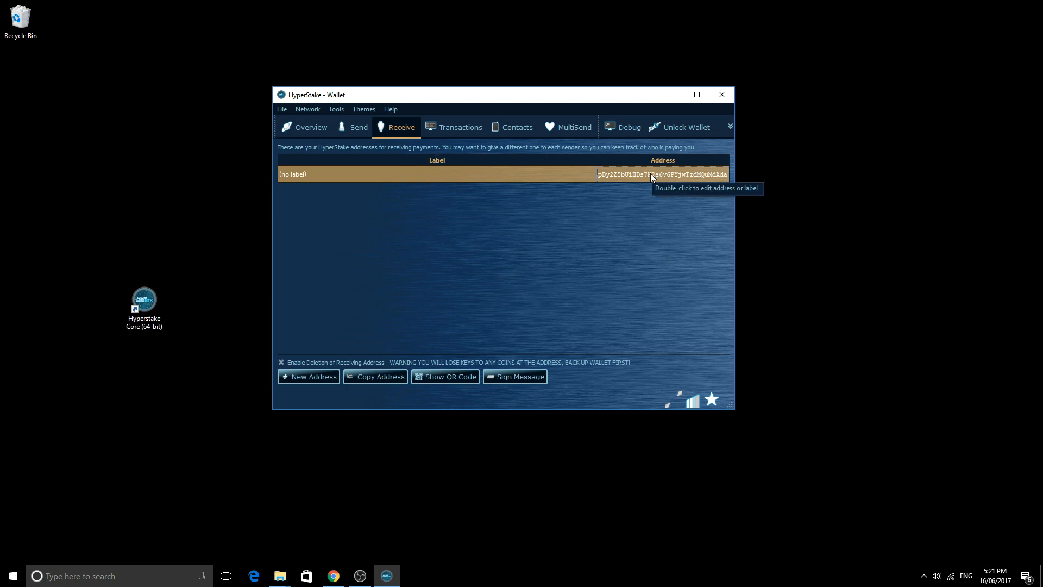
{"action": "left_click", "coordinate": [333, 576]}
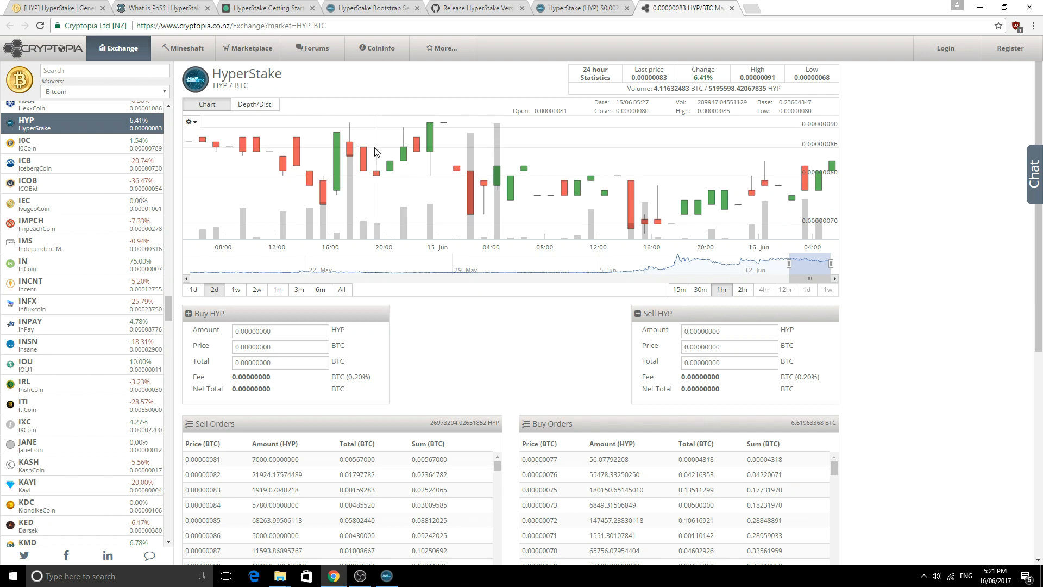
{"action": "left_click", "coordinate": [980, 8]}
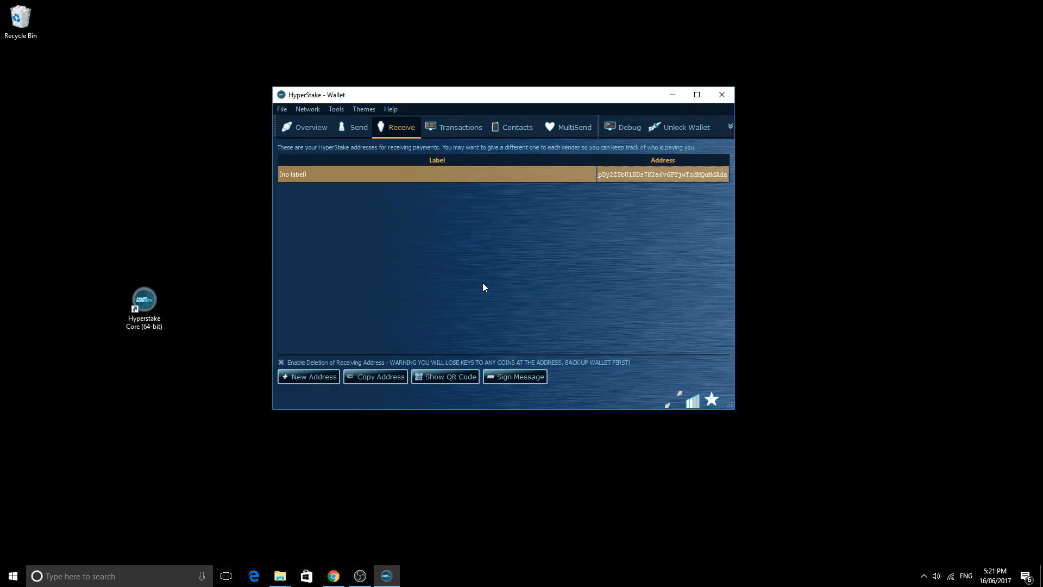
{"action": "left_click", "coordinate": [314, 128]}
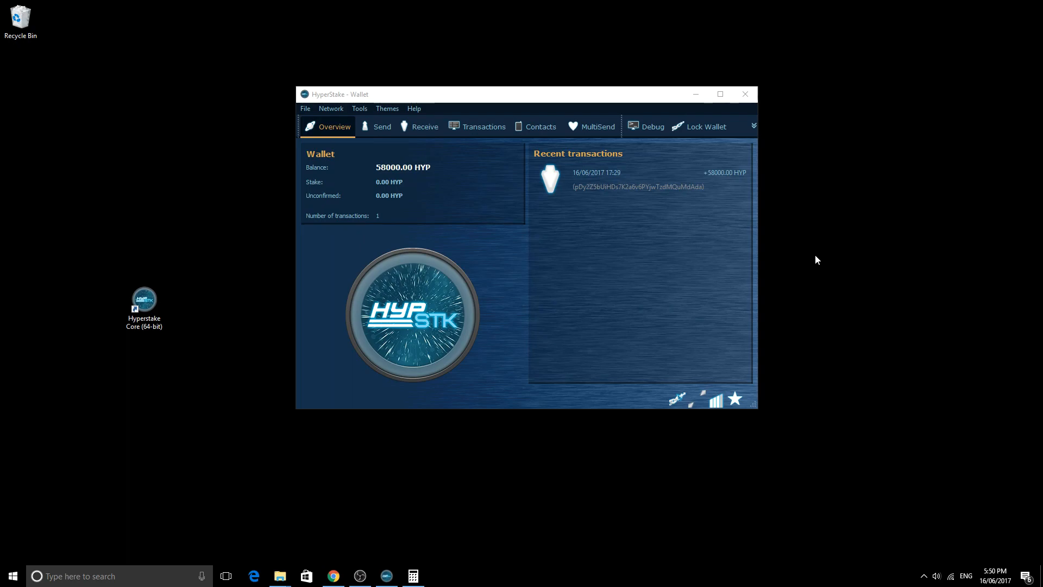
Examine the Stake Weight Spent chart on the HyperStake block explorer in Chrome, and return to the wallet.
{"action": "left_click", "coordinate": [332, 577]}
{"action": "left_click", "coordinate": [333, 576]}
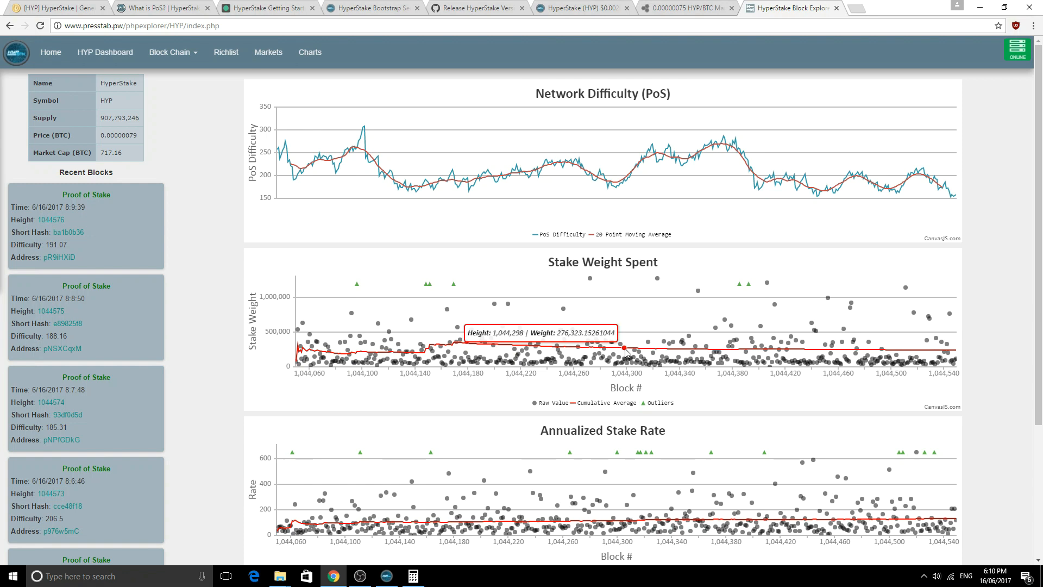
{"action": "left_click", "coordinate": [979, 8]}
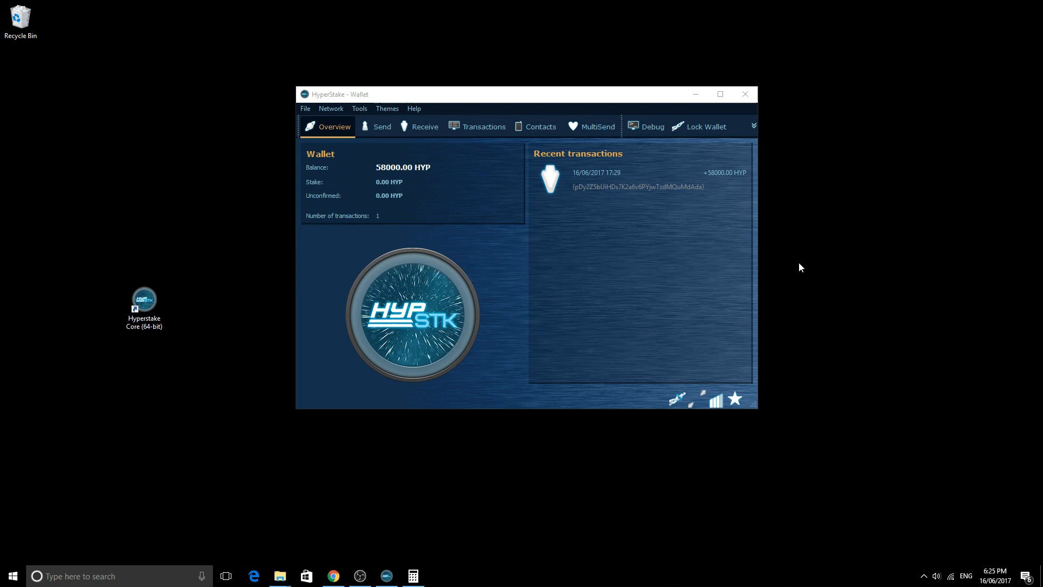
Calculate 275000 divided by 15 in the Windows Calculator.
{"action": "left_click", "coordinate": [413, 577]}
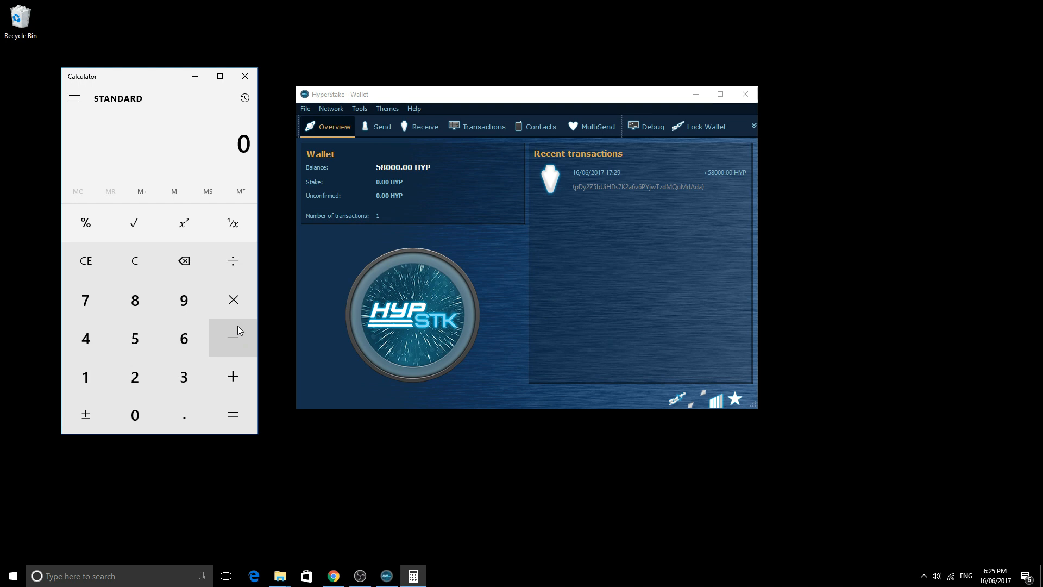
{"action": "left_click", "coordinate": [133, 379]}
{"action": "left_click", "coordinate": [86, 307]}
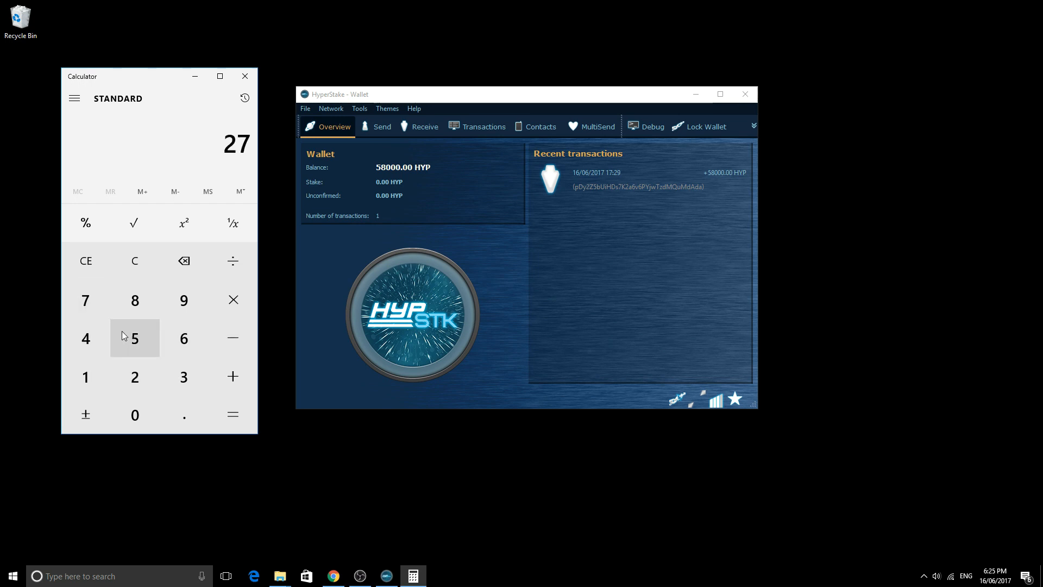
{"action": "left_click", "coordinate": [128, 335]}
{"action": "left_click", "coordinate": [136, 415]}
{"action": "left_click", "coordinate": [136, 415]}
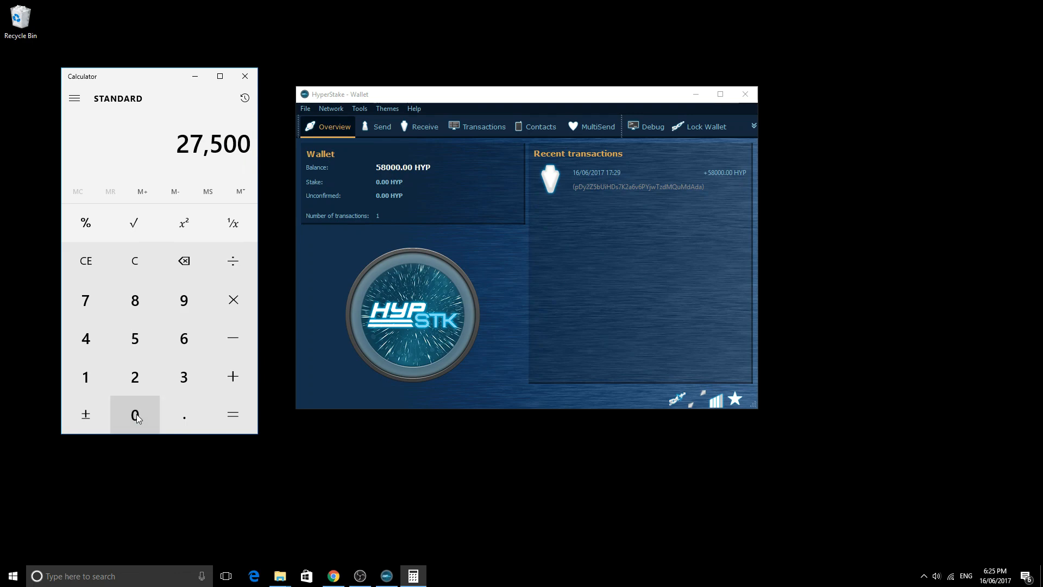
{"action": "left_click", "coordinate": [135, 415]}
{"action": "left_click", "coordinate": [231, 265]}
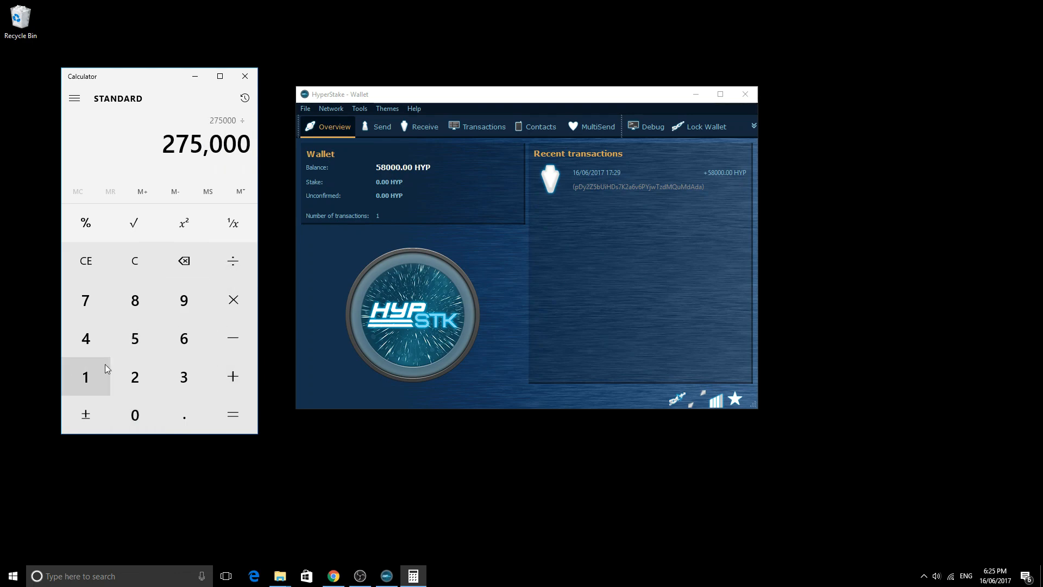
{"action": "left_click", "coordinate": [86, 375]}
{"action": "left_click", "coordinate": [133, 343]}
{"action": "left_click", "coordinate": [219, 416]}
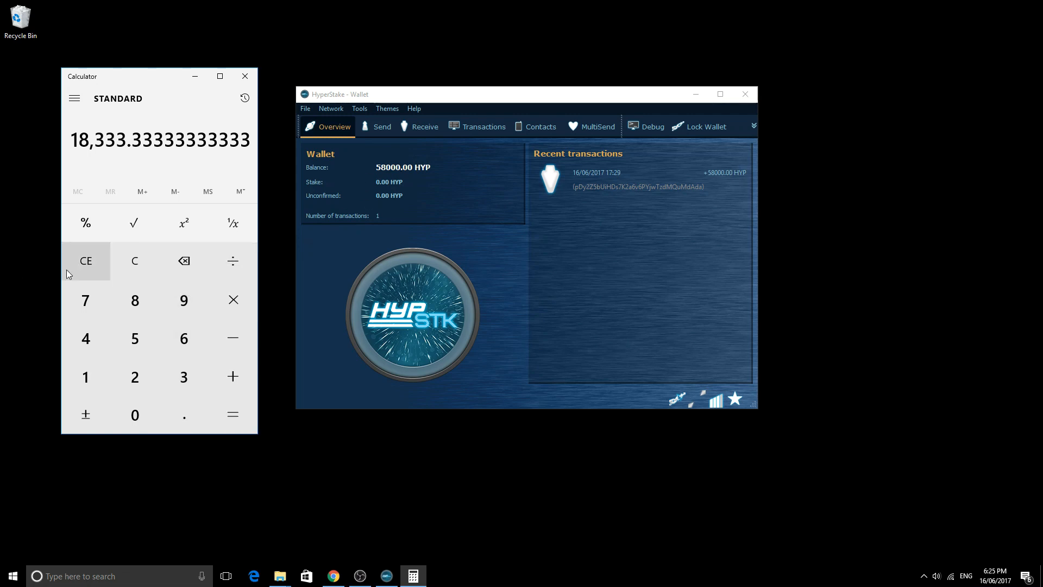
Clear the calculation, work out 58000 divided by 3, and minimize the Calculator.
{"action": "left_click", "coordinate": [88, 264]}
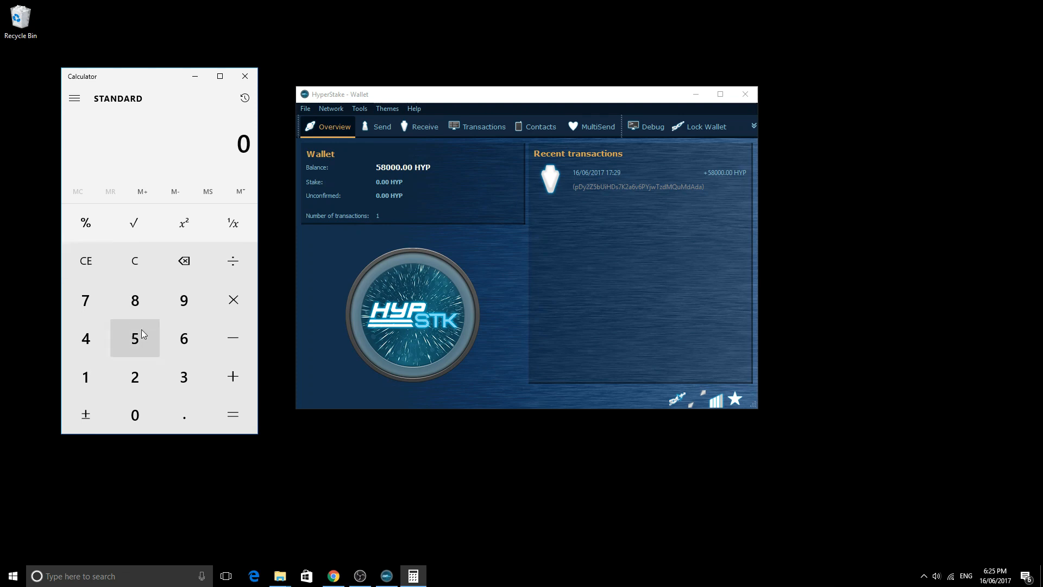
{"action": "left_click", "coordinate": [140, 336]}
{"action": "left_click", "coordinate": [136, 300]}
{"action": "left_click", "coordinate": [136, 414]}
{"action": "left_click", "coordinate": [136, 415]}
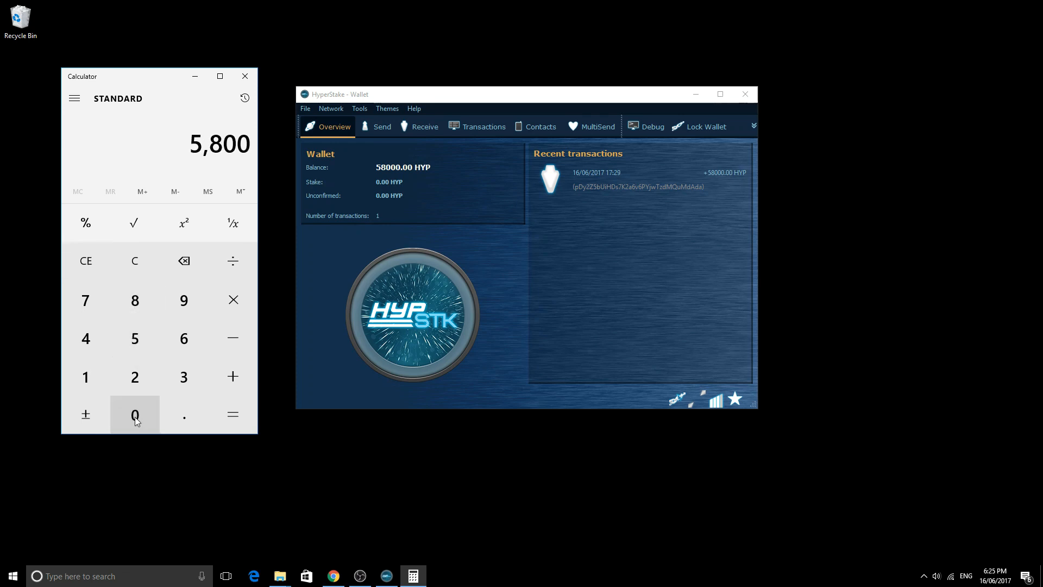
{"action": "left_click", "coordinate": [135, 414]}
{"action": "left_click", "coordinate": [236, 270]}
{"action": "left_click", "coordinate": [174, 371]}
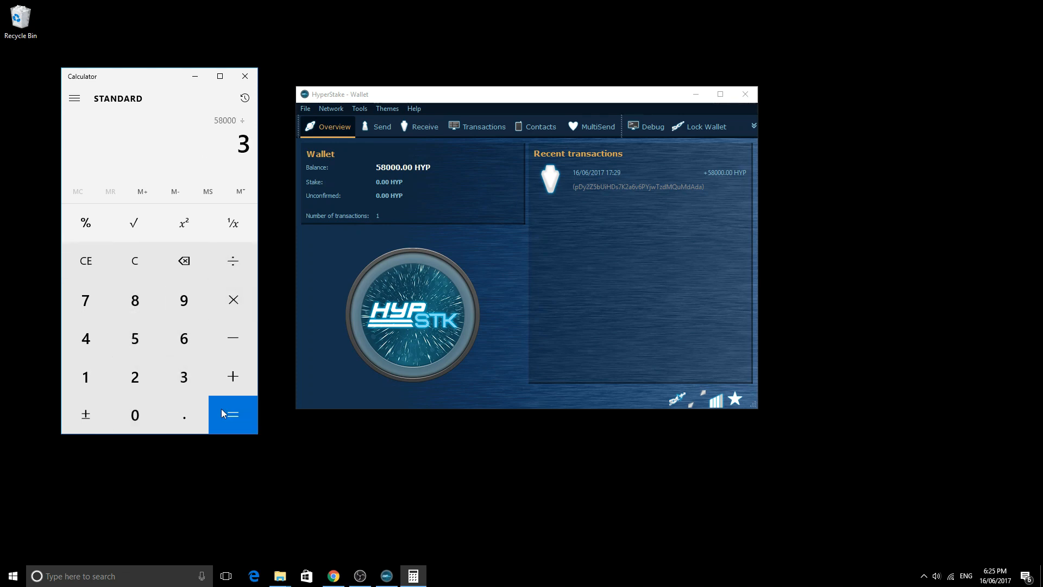
{"action": "left_click", "coordinate": [224, 416]}
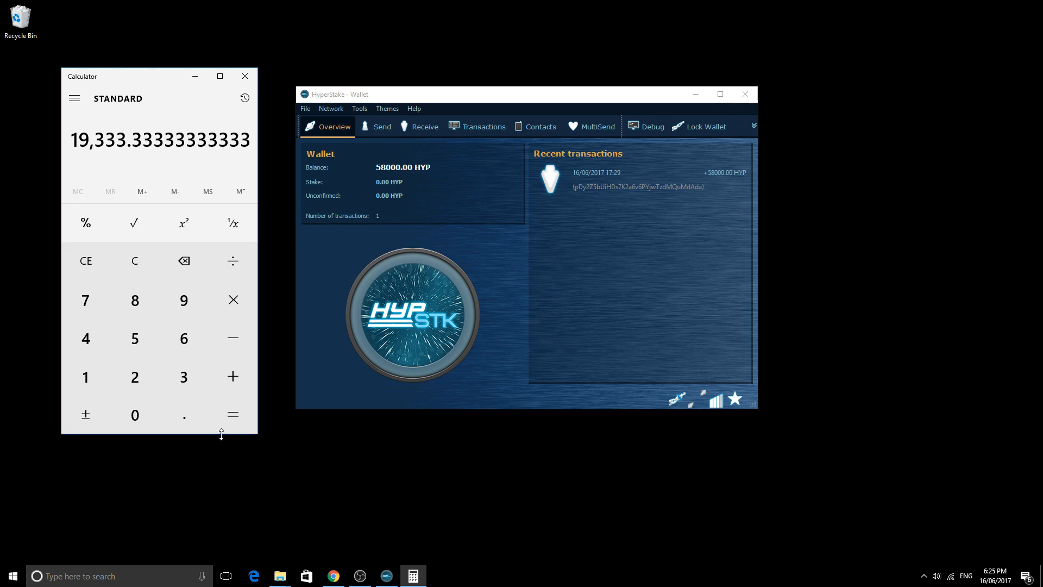
{"action": "left_click", "coordinate": [195, 76]}
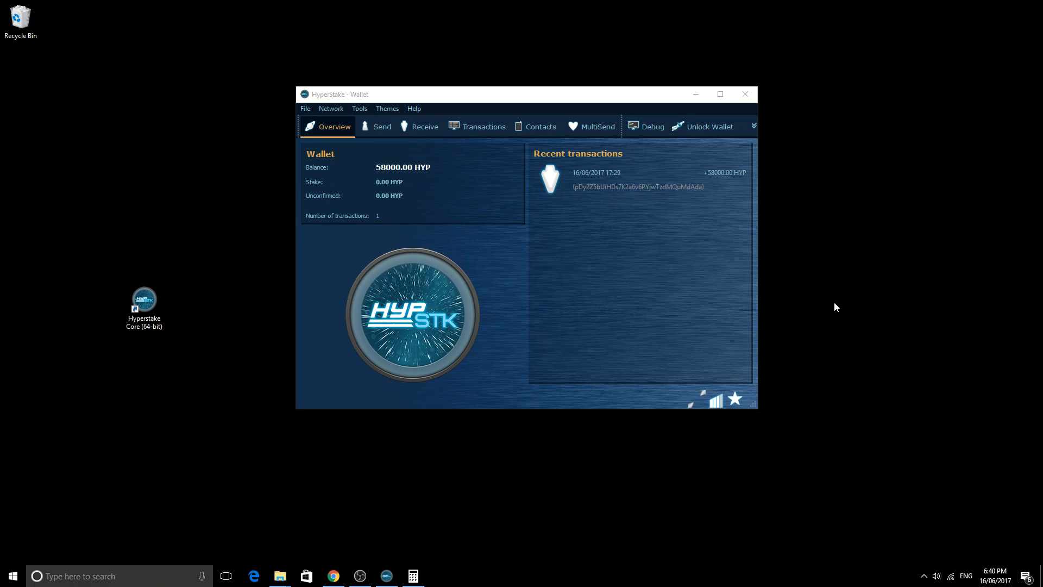
Unlock the HyperStake wallet by entering the wallet passphrase.
{"action": "left_click", "coordinate": [717, 133]}
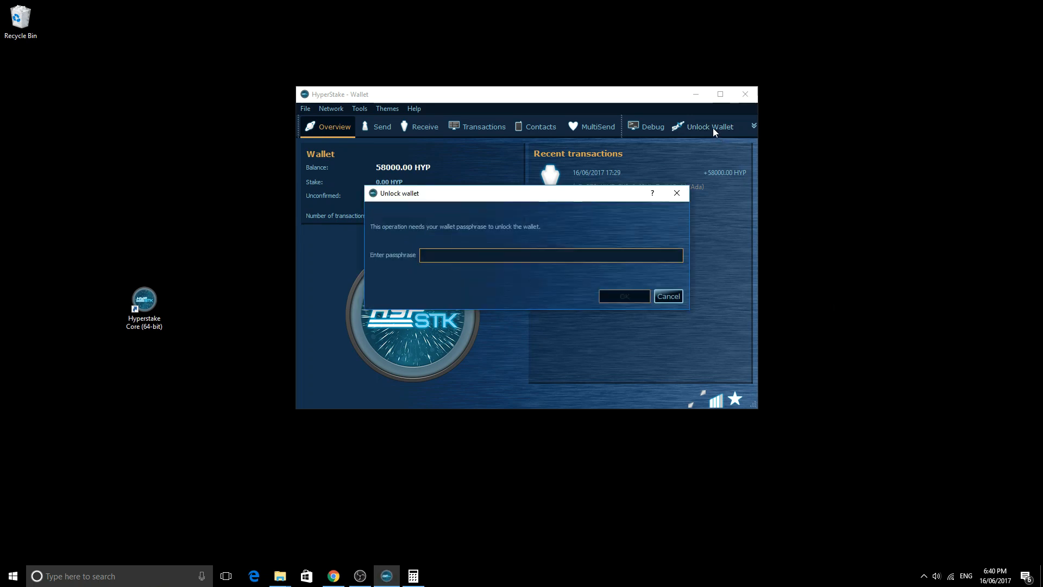
{"action": "type", "text": "••••••"}
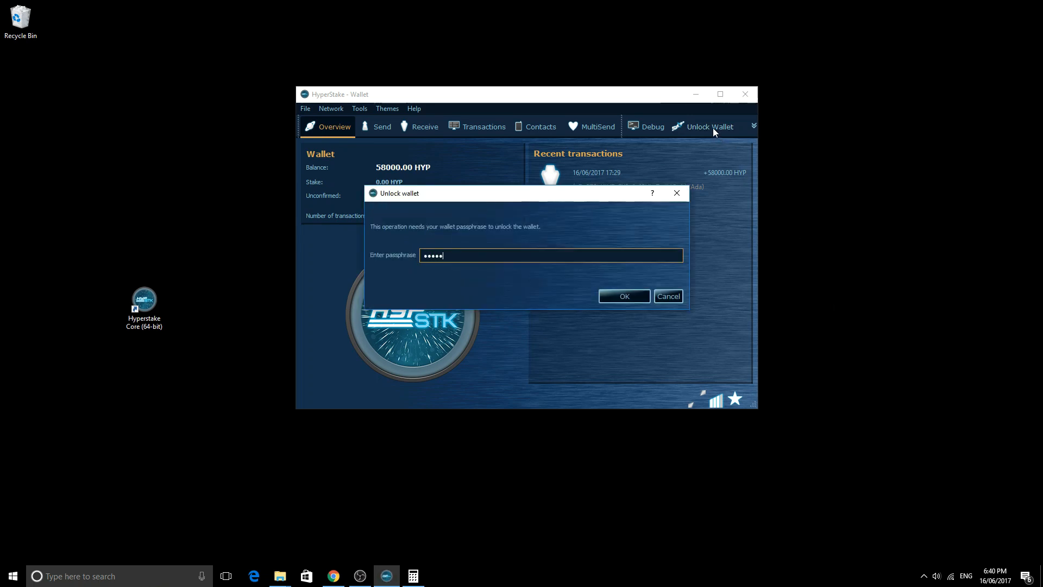
{"action": "key", "text": "Return"}
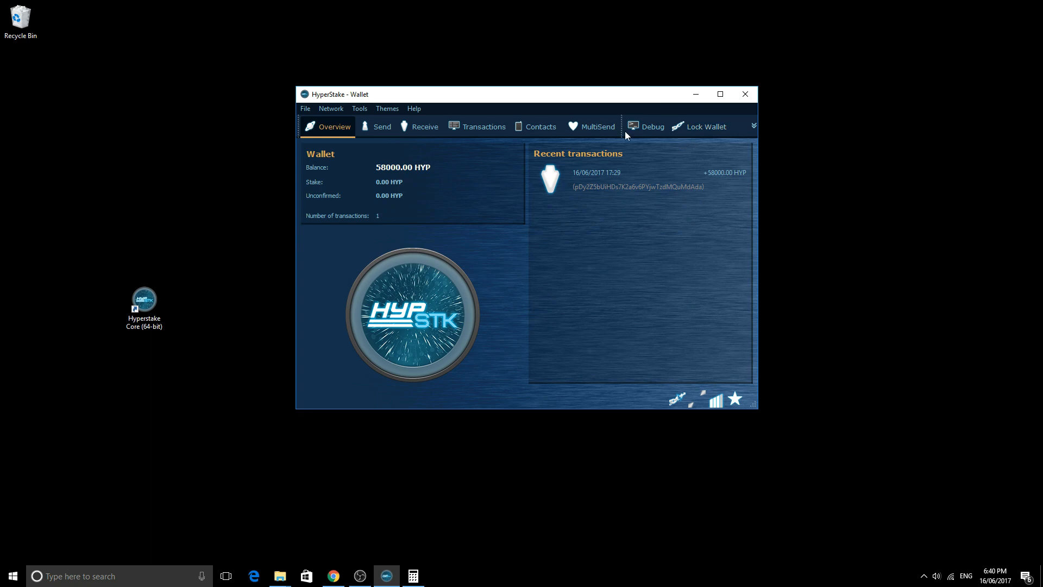
Select the 58000.00 HYP block with Coin Control for a new send transaction and enable SplitBlock with 3 blocks.
{"action": "left_click", "coordinate": [386, 128]}
{"action": "left_click", "coordinate": [332, 171]}
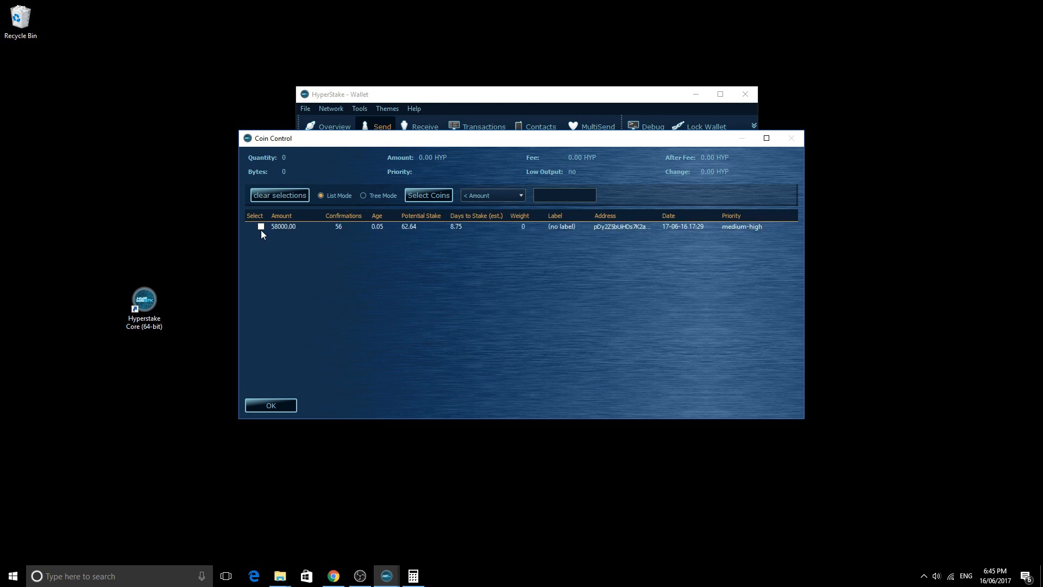
{"action": "left_click", "coordinate": [261, 226]}
{"action": "left_click", "coordinate": [279, 407]}
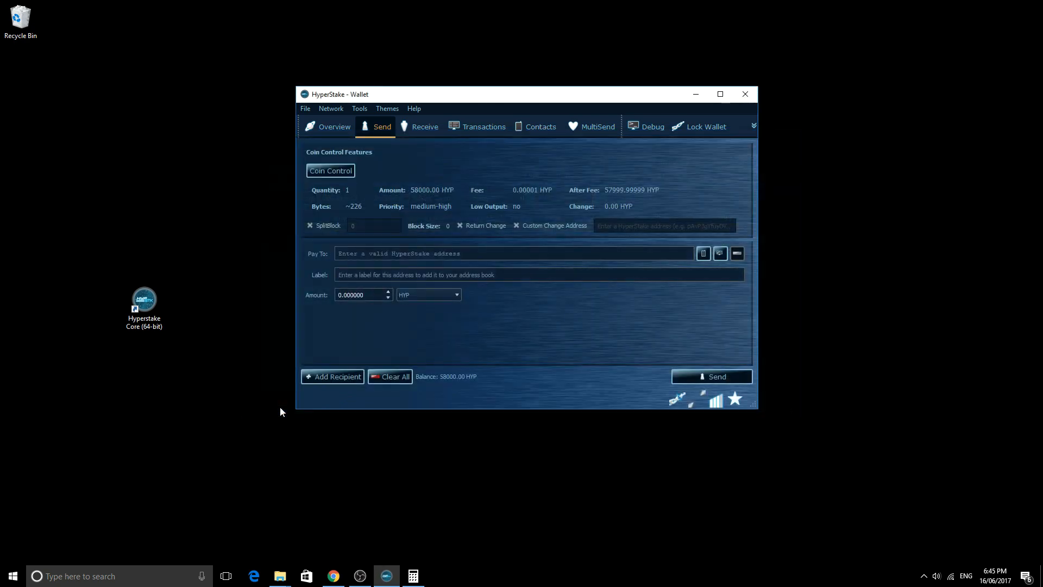
{"action": "left_click", "coordinate": [308, 226]}
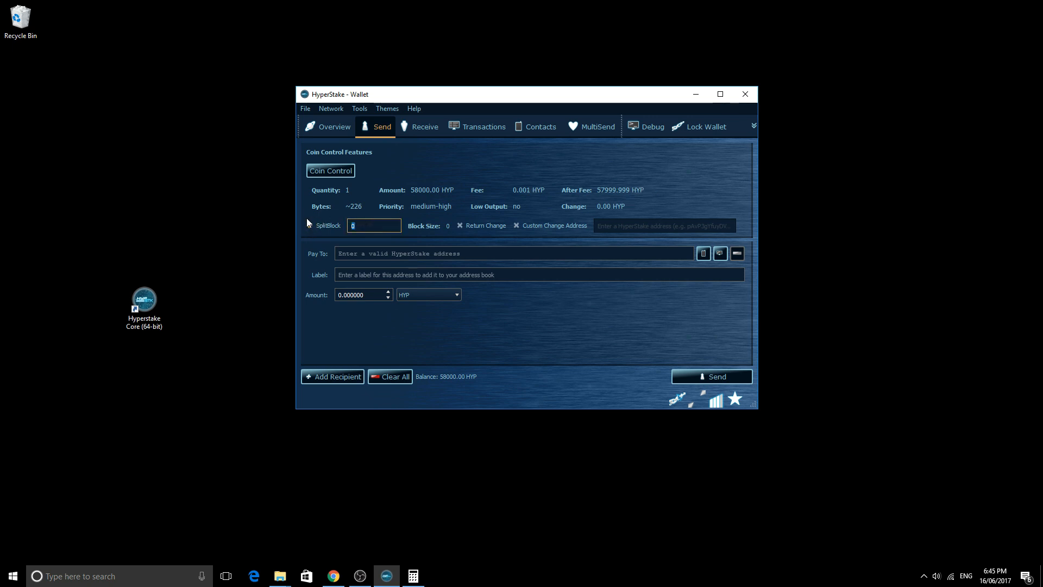
{"action": "type", "text": "3"}
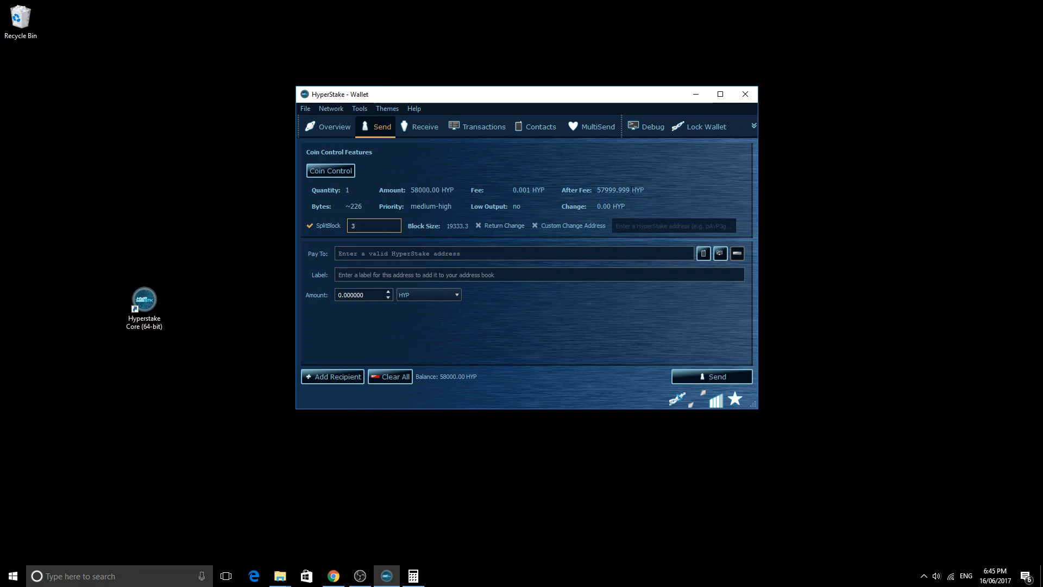
Copy the After Fee value of the selected coins and paste it as the send amount, 57999.999 HYP.
{"action": "left_click_drag", "start_coordinate": [632, 192], "coordinate": [598, 190]}
{"action": "right_click", "coordinate": [600, 190]}
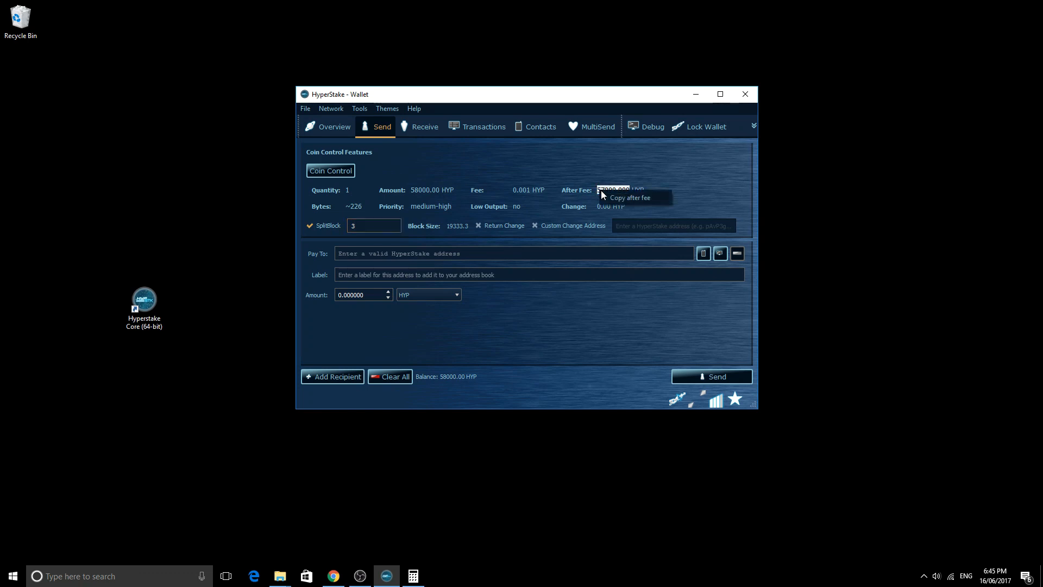
{"action": "left_click", "coordinate": [610, 198]}
{"action": "left_click_drag", "start_coordinate": [369, 297], "coordinate": [337, 295]}
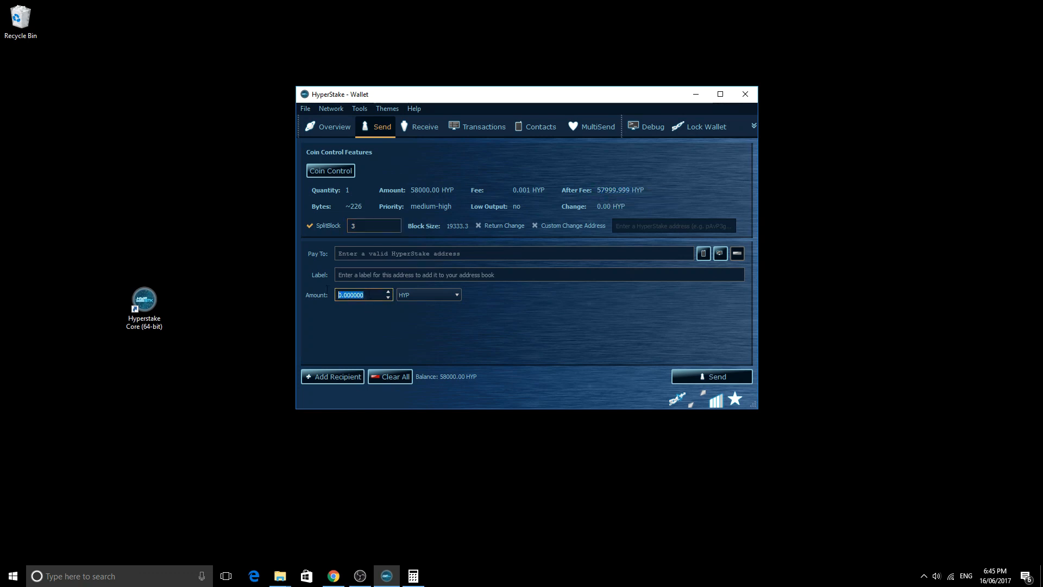
{"action": "right_click", "coordinate": [352, 294]}
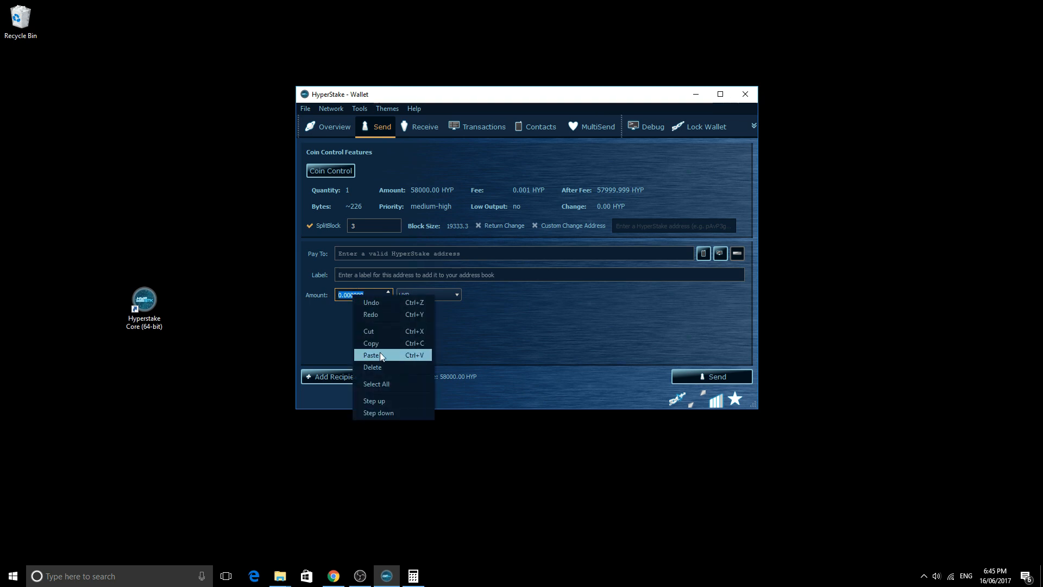
{"action": "left_click", "coordinate": [380, 355]}
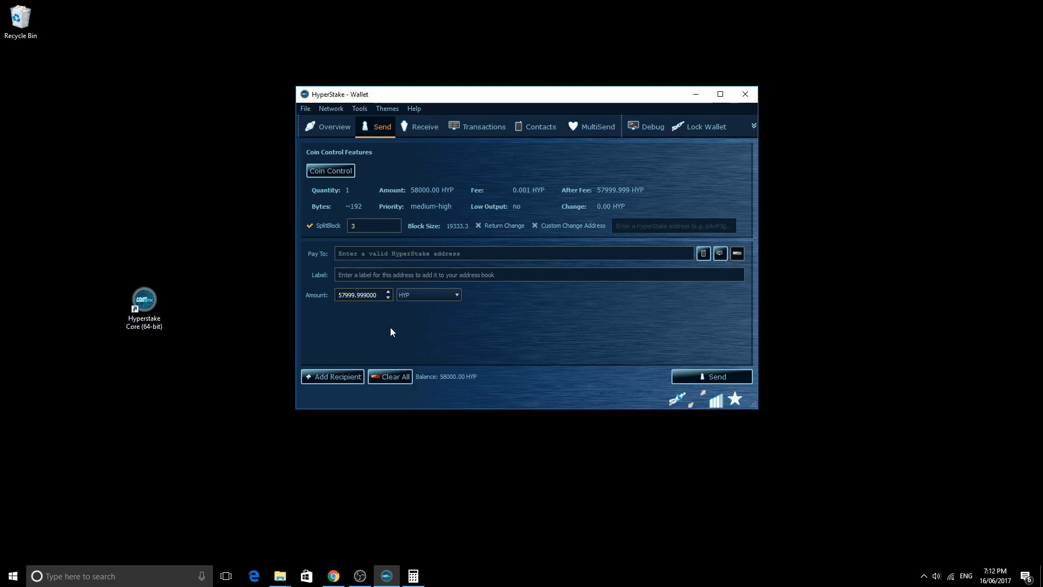
Copy the wallet's own receiving address and paste it as the Pay To address of the send transaction.
{"action": "left_click", "coordinate": [413, 127]}
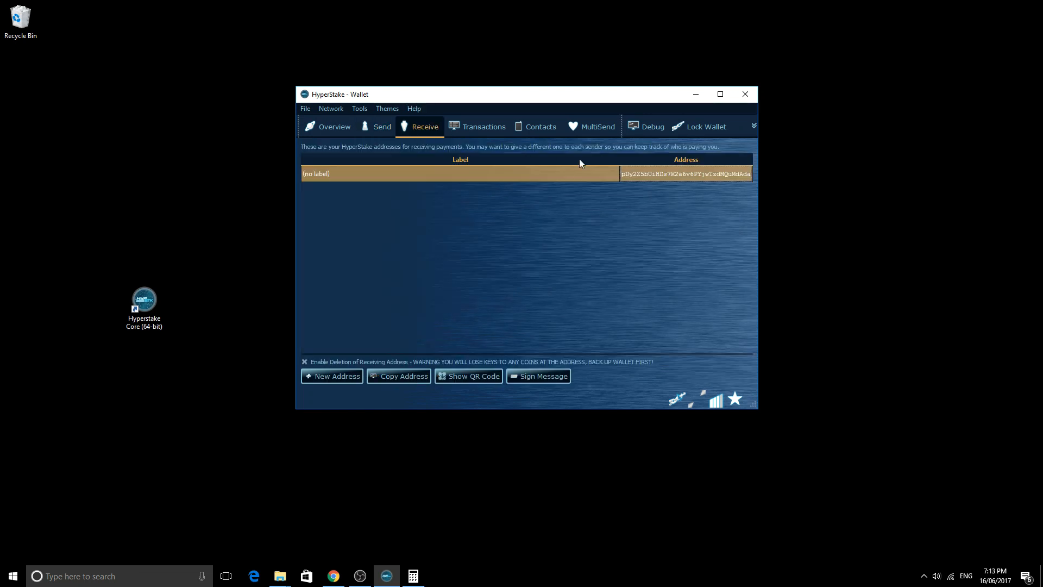
{"action": "right_click", "coordinate": [638, 177]}
{"action": "left_click", "coordinate": [645, 184]}
{"action": "left_click", "coordinate": [377, 127]}
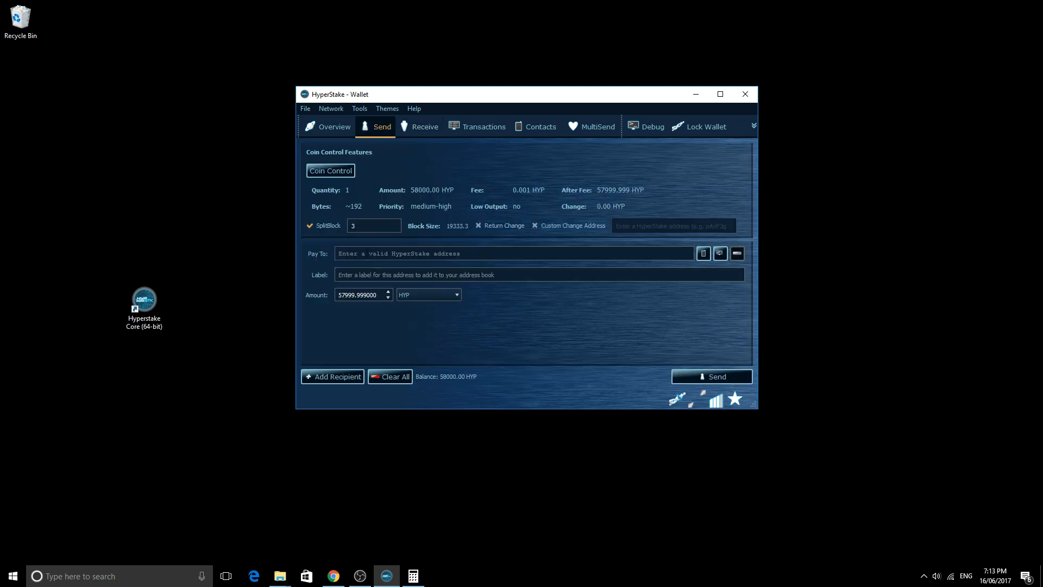
{"action": "right_click", "coordinate": [353, 254]}
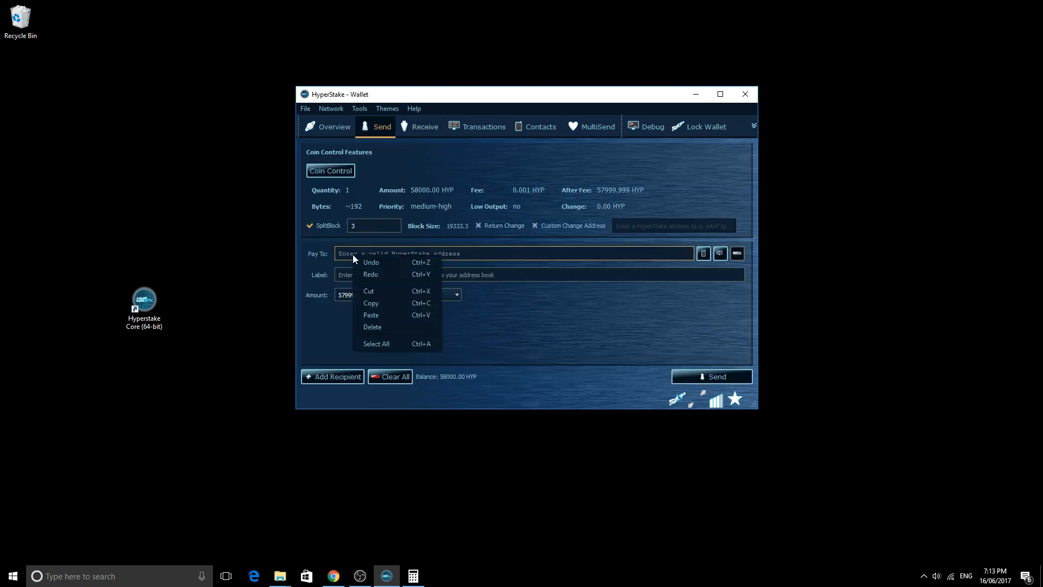
{"action": "left_click", "coordinate": [379, 306]}
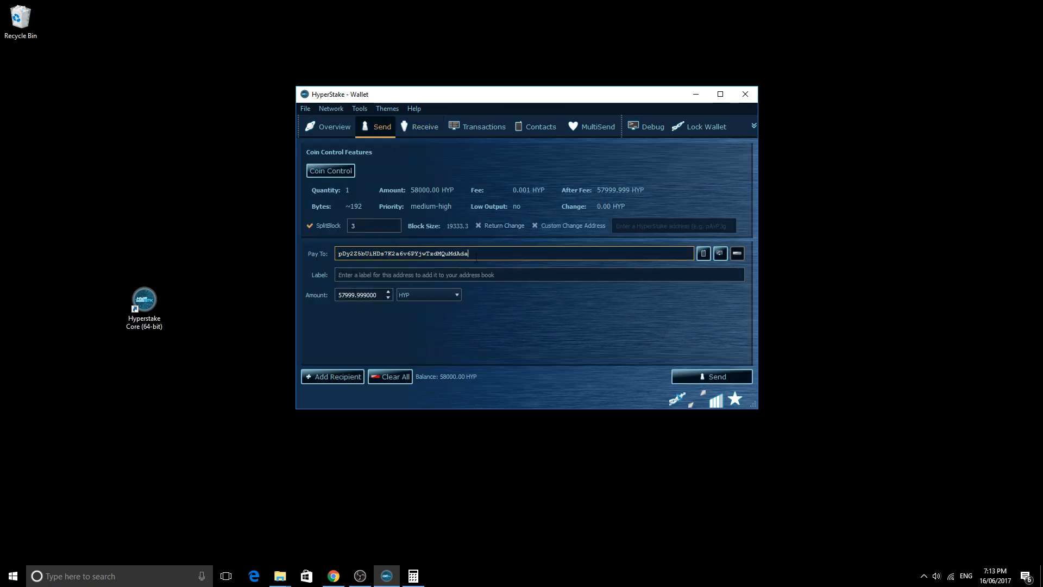
Send the coins to the wallet's own address in 3 blocks, accept the 0.001 HYP fee, and open the wallet overview.
{"action": "left_click", "coordinate": [715, 379]}
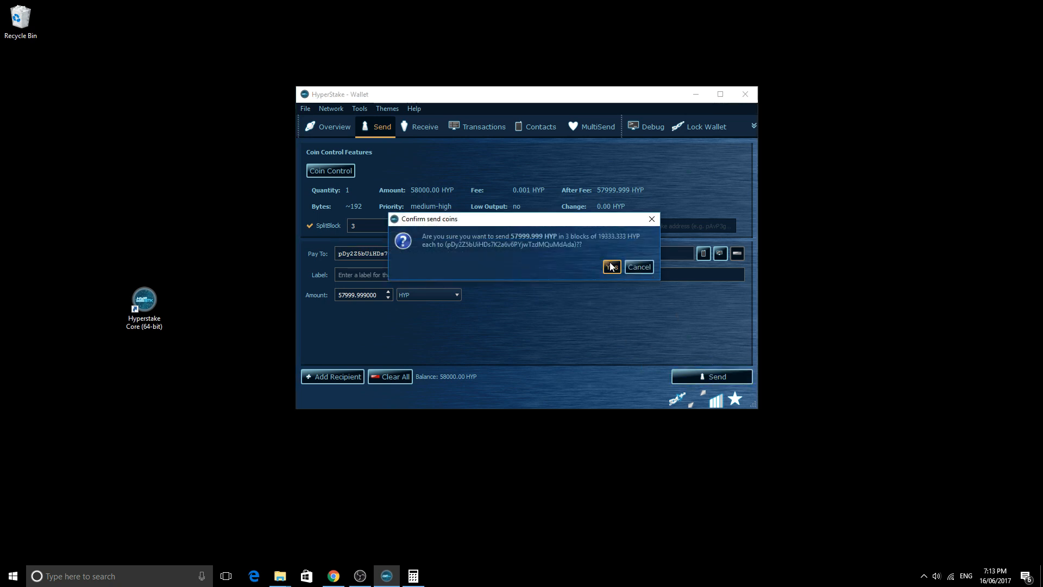
{"action": "left_click", "coordinate": [610, 266]}
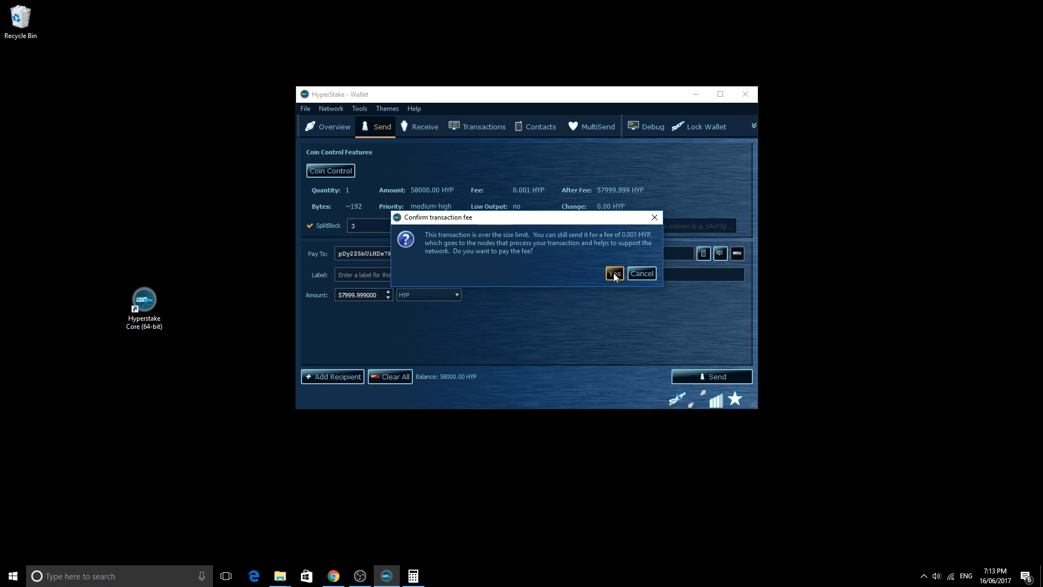
{"action": "left_click", "coordinate": [614, 275]}
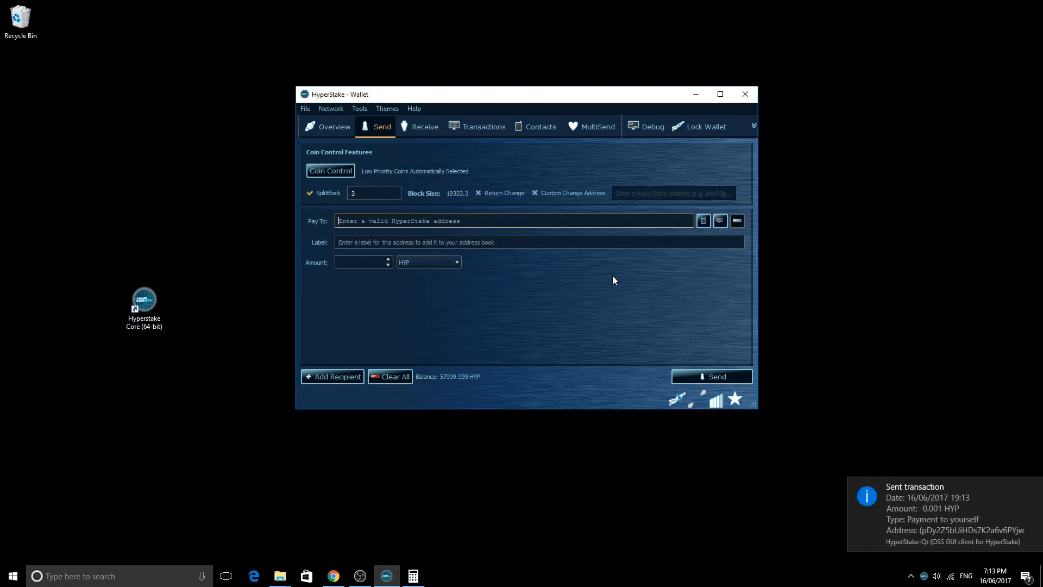
{"action": "left_click", "coordinate": [327, 130]}
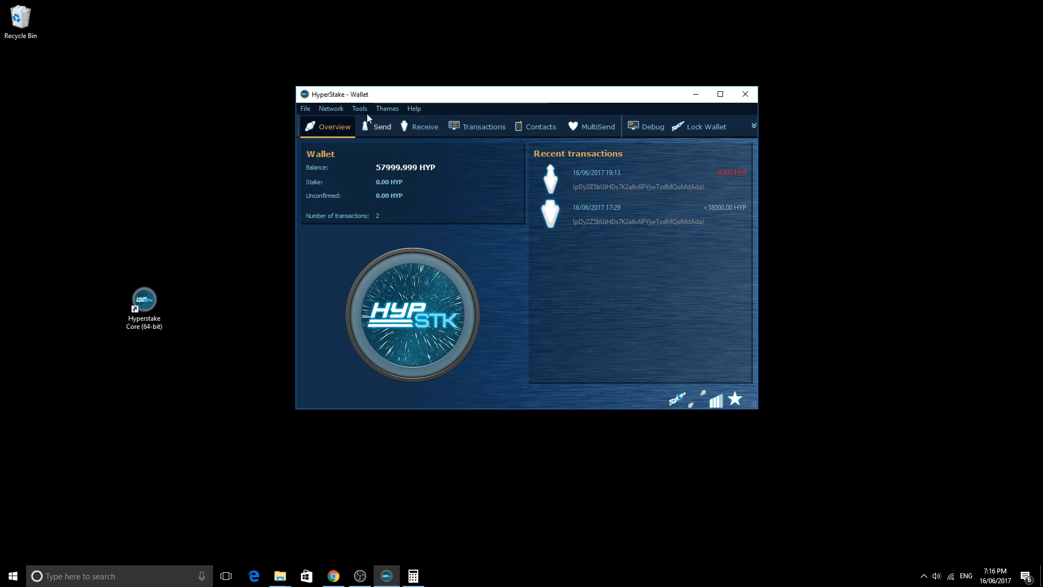
Check the split coin blocks in Coin Control for sending, close the list and return to the wallet overview.
{"action": "left_click", "coordinate": [377, 126]}
{"action": "left_click", "coordinate": [332, 172]}
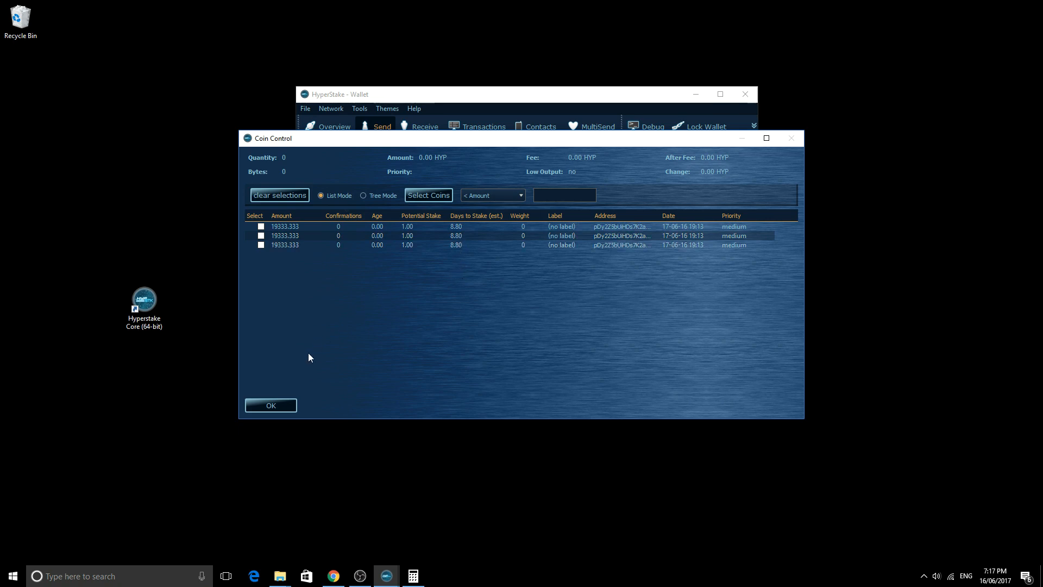
{"action": "left_click", "coordinate": [270, 406]}
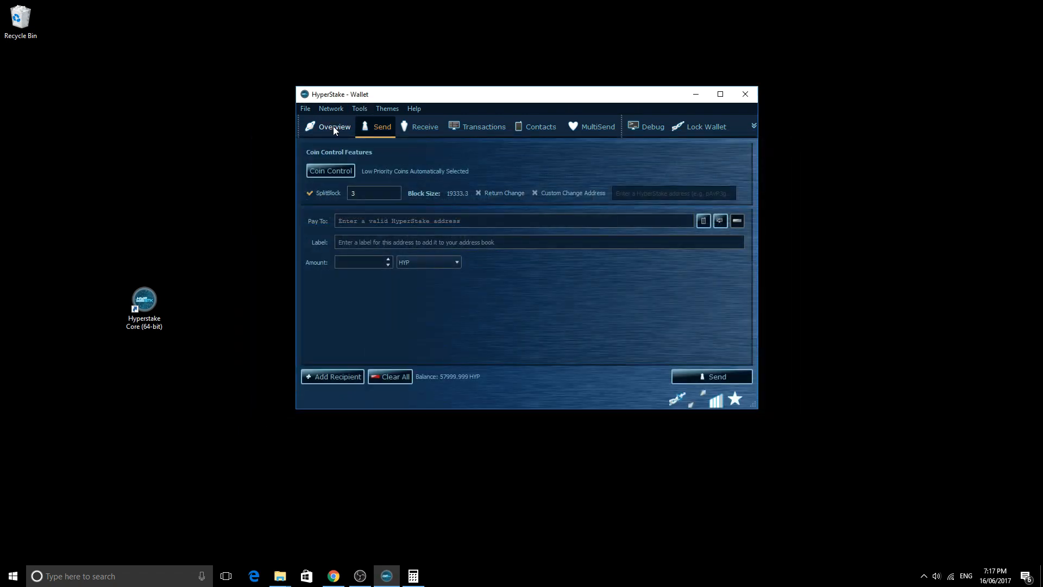
{"action": "left_click", "coordinate": [333, 127]}
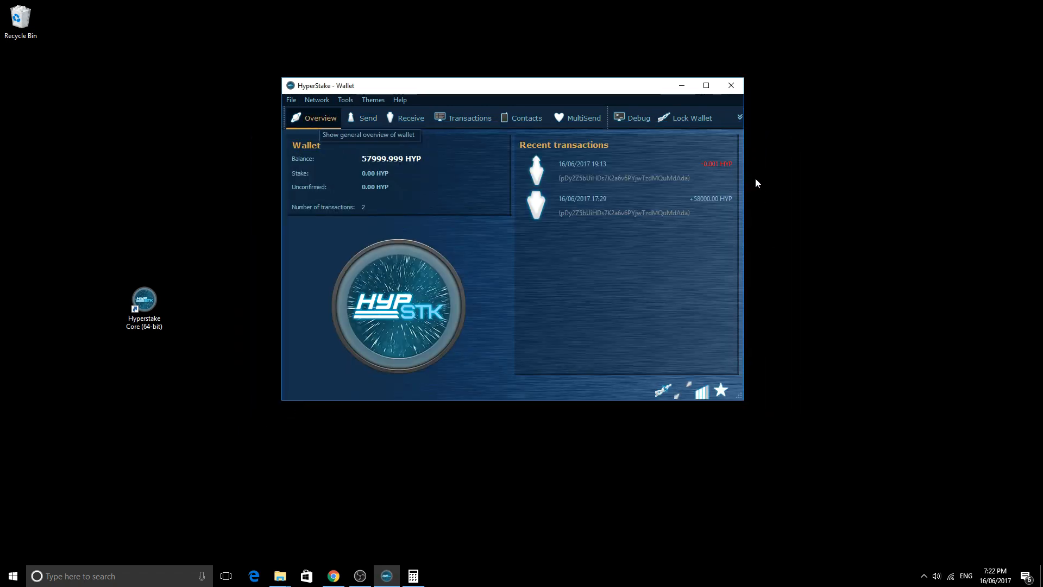
Lock the wallet and unlock it for PoS staking only by entering the wallet passphrase.
{"action": "left_click", "coordinate": [695, 119]}
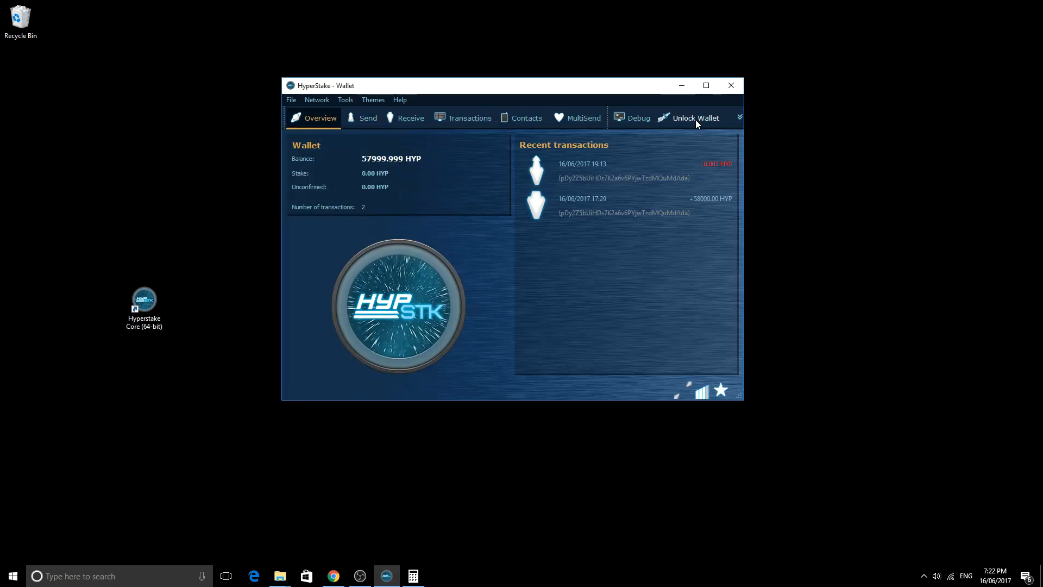
{"action": "left_click", "coordinate": [346, 102]}
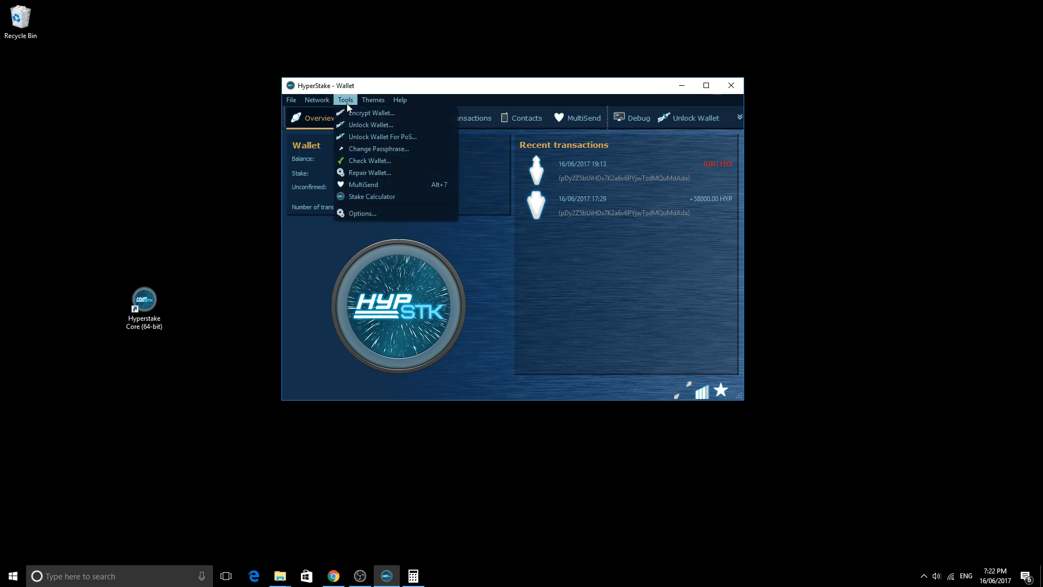
{"action": "left_click", "coordinate": [363, 136]}
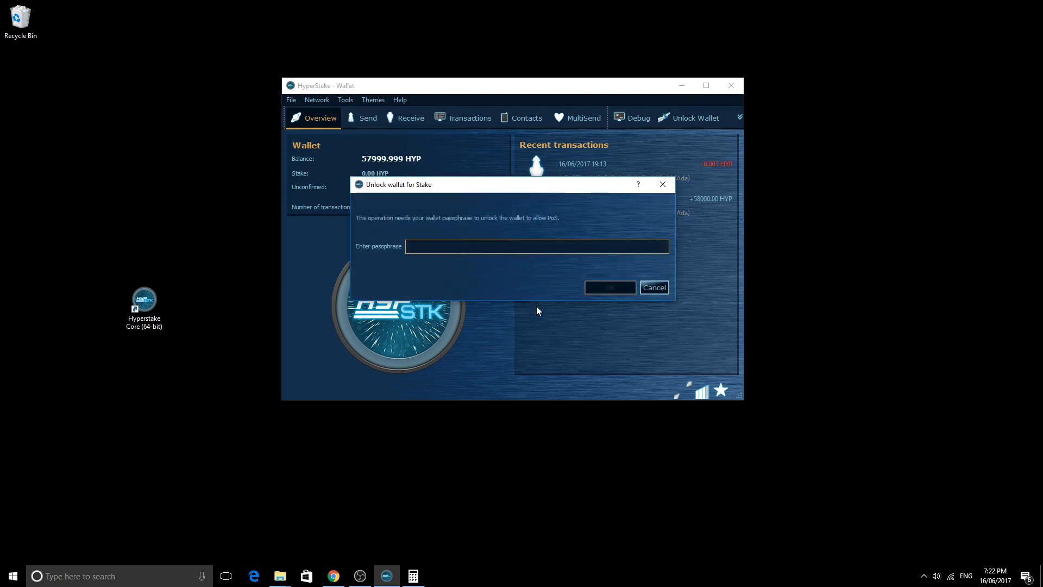
{"action": "type", "text": "•••••"}
{"action": "key", "text": "Return"}
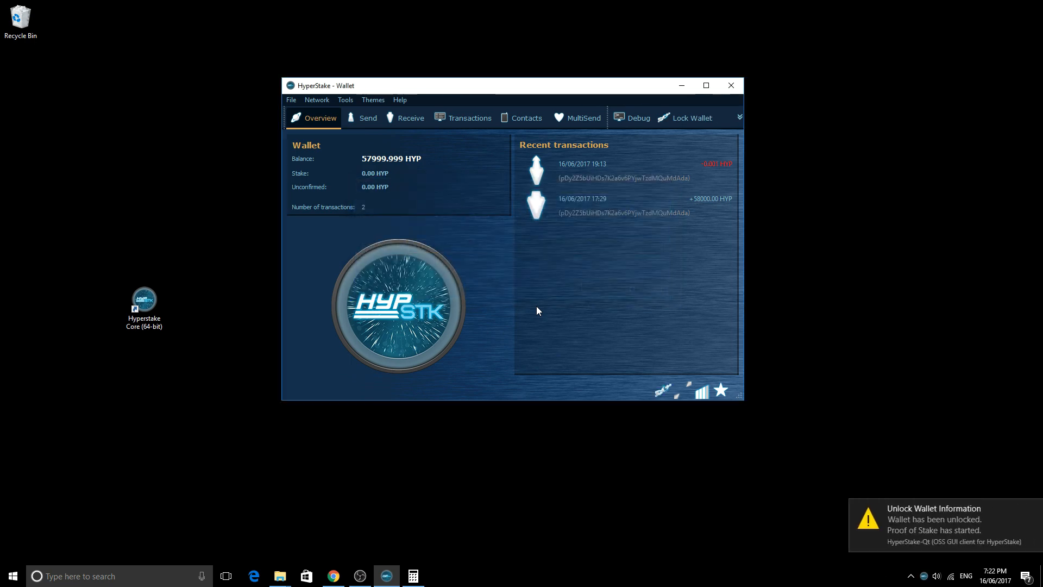